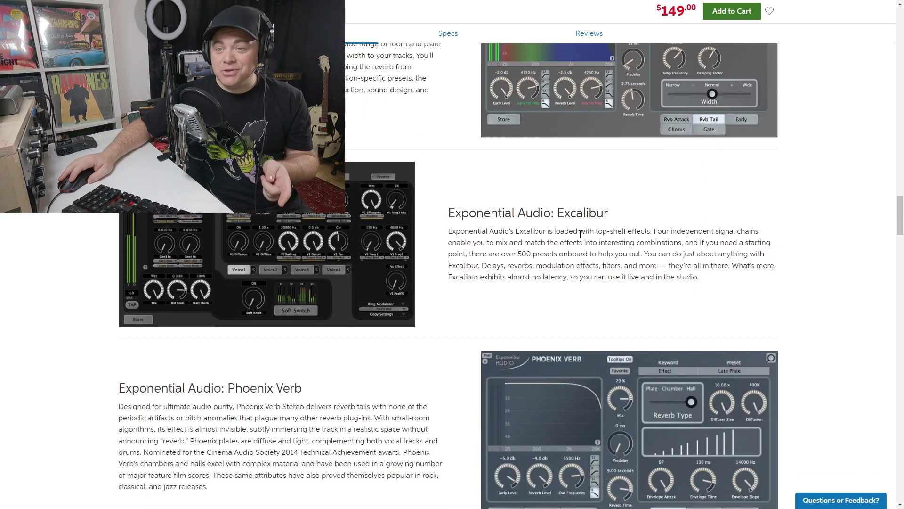
Look through the product page's plug-in descriptions from Excalibur to Nectar 3 Plus and on to the Tech Specs
{"action": "scroll", "coordinate": [279, 268], "scroll_direction": "down", "scroll_amount": 3}
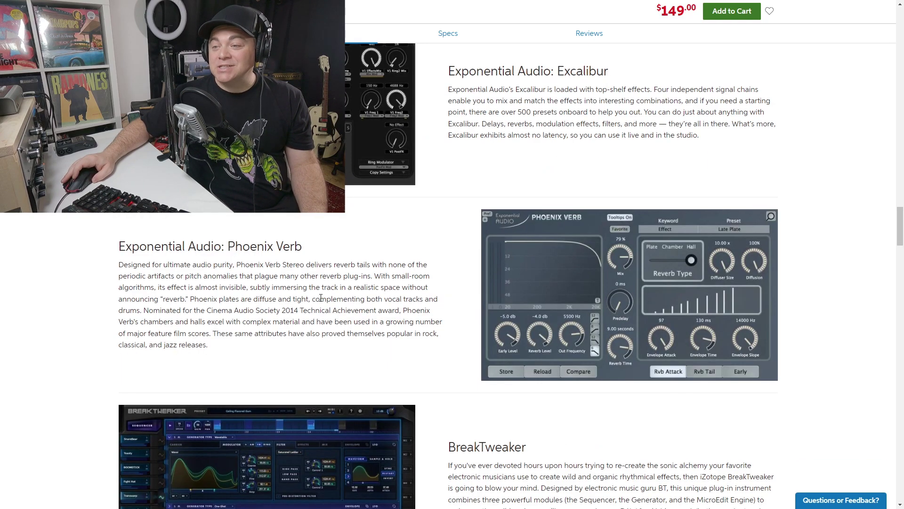
{"action": "scroll", "coordinate": [283, 255], "scroll_direction": "down", "scroll_amount": 10}
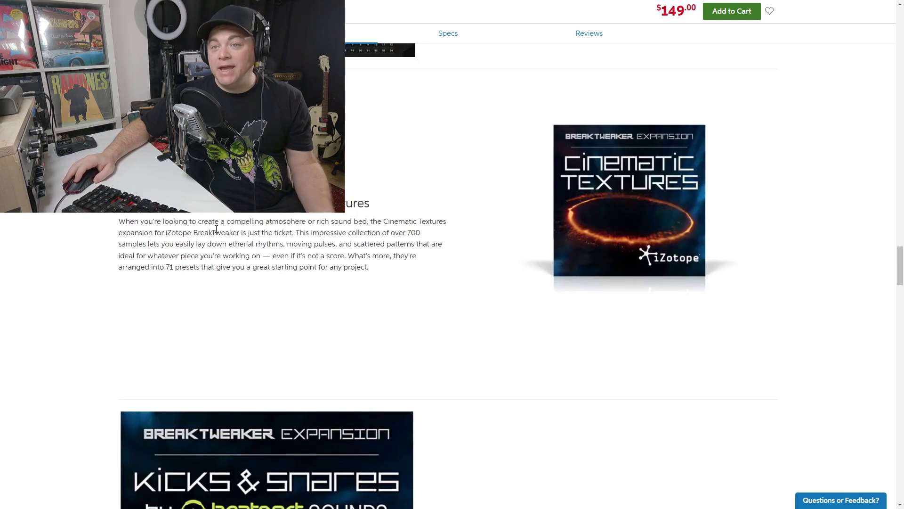
{"action": "scroll", "coordinate": [329, 235], "scroll_direction": "down", "scroll_amount": 10}
{"action": "scroll", "coordinate": [329, 240], "scroll_direction": "down", "scroll_amount": 13}
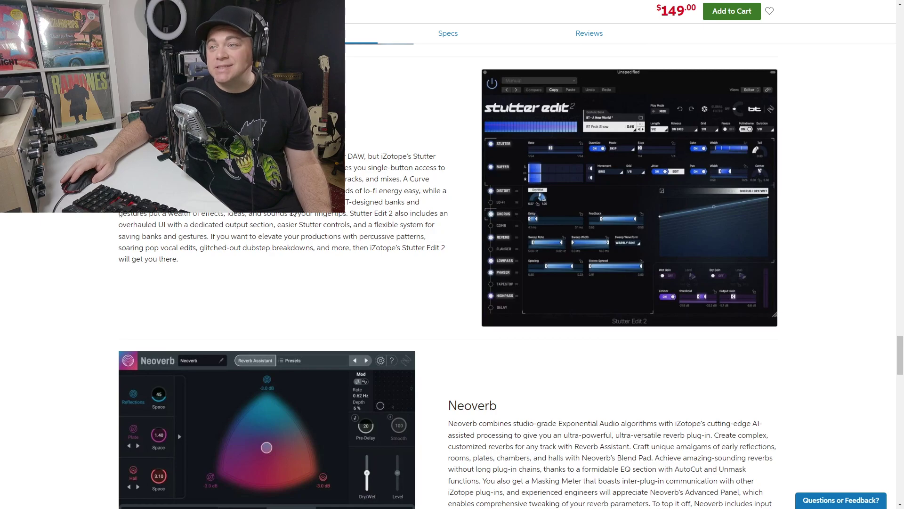
{"action": "scroll", "coordinate": [448, 192], "scroll_direction": "down", "scroll_amount": 6}
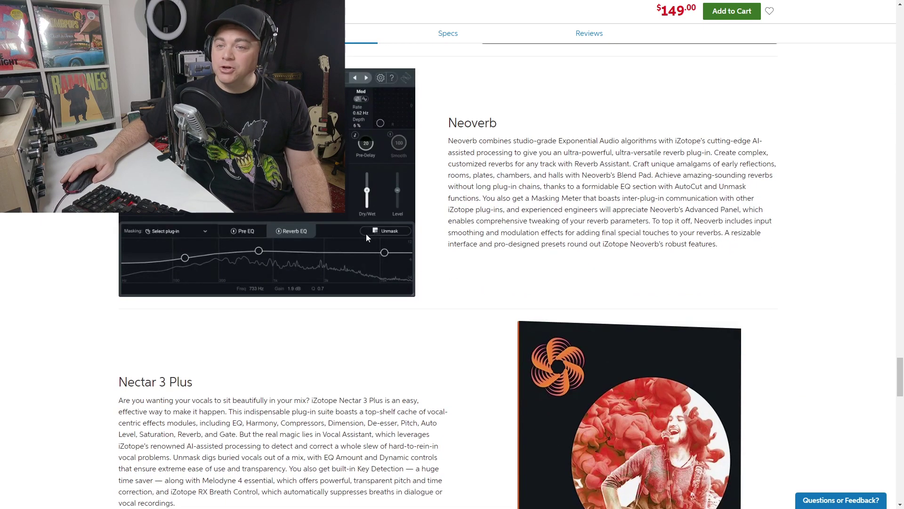
{"action": "scroll", "coordinate": [367, 237], "scroll_direction": "down", "scroll_amount": 5}
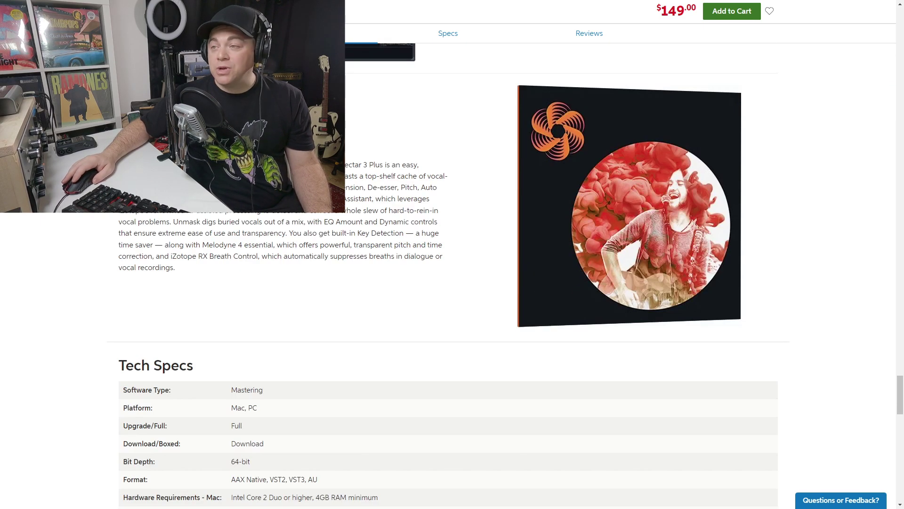
{"action": "scroll", "coordinate": [565, 211], "scroll_direction": "down", "scroll_amount": 4}
{"action": "scroll", "coordinate": [408, 210], "scroll_direction": "up", "scroll_amount": 3}
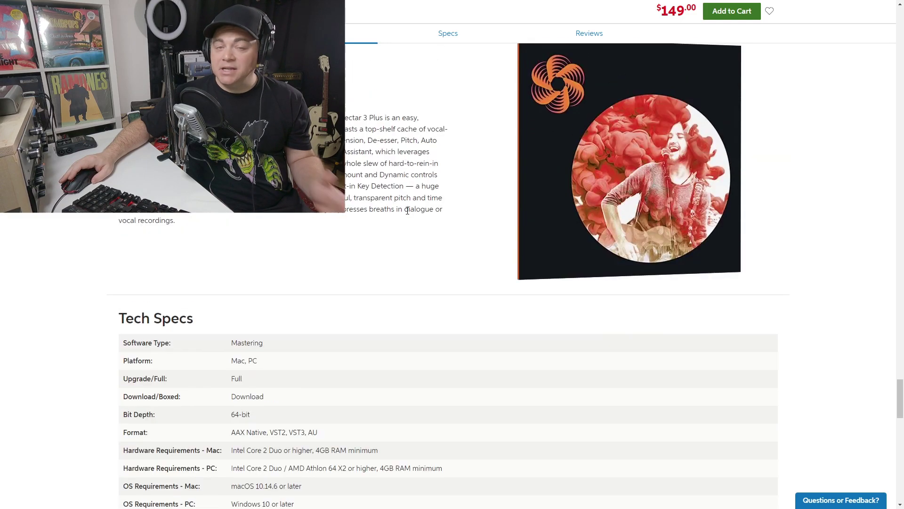
{"action": "scroll", "coordinate": [408, 210], "scroll_direction": "up", "scroll_amount": 15}
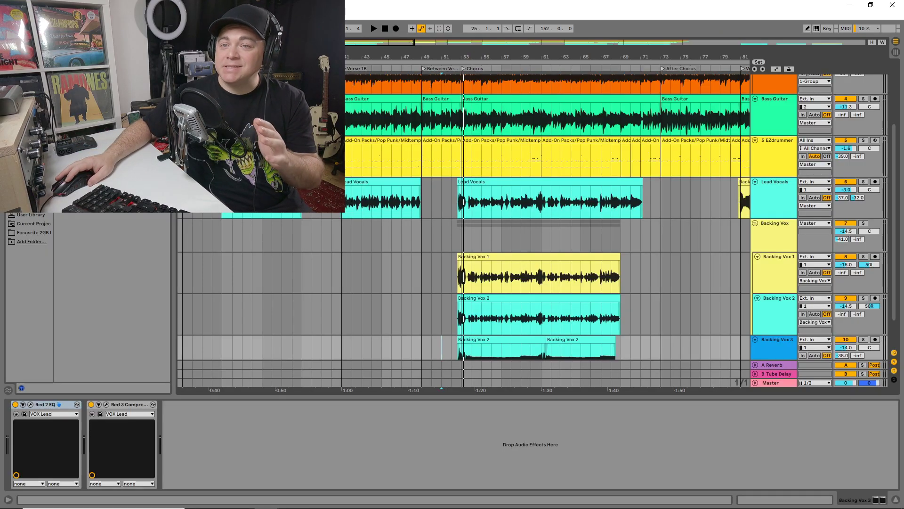
Switch to the Ableton Live project, open the Ozone 9 window from the Master track and place it clear of the webcam area
{"action": "scroll", "coordinate": [363, 298], "scroll_direction": "up", "scroll_amount": 2}
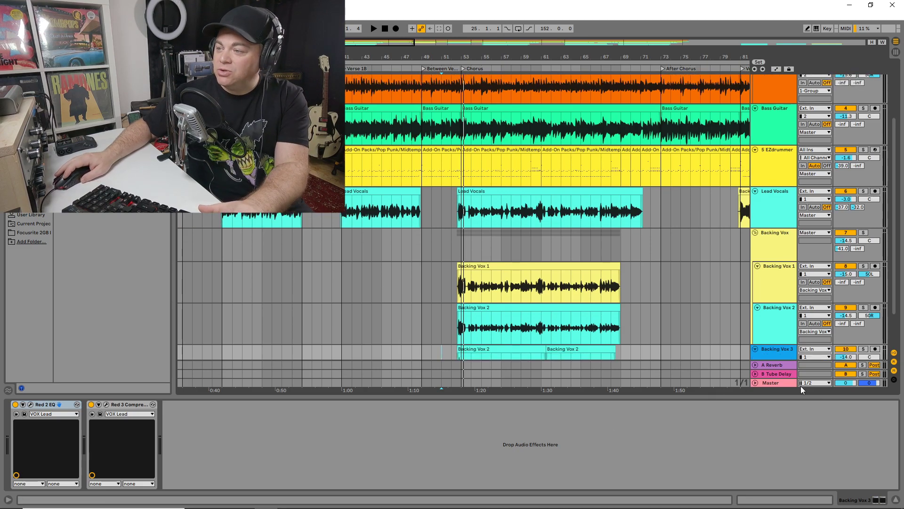
{"action": "left_click", "coordinate": [781, 383]}
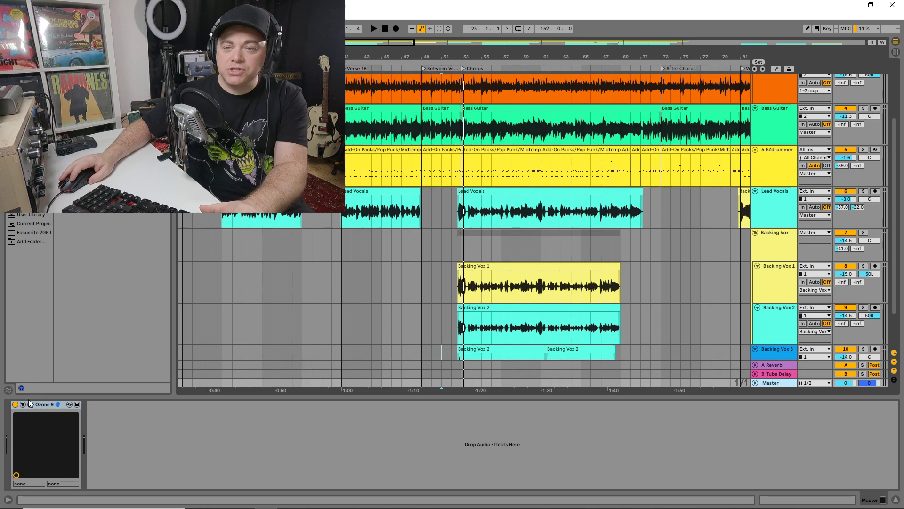
{"action": "left_click", "coordinate": [397, 450]}
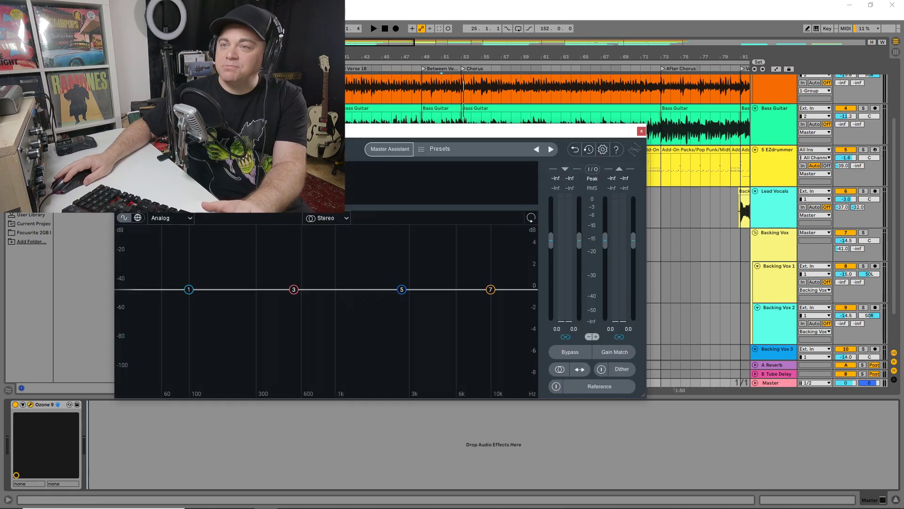
{"action": "left_click_drag", "start_coordinate": [367, 137], "coordinate": [474, 210]}
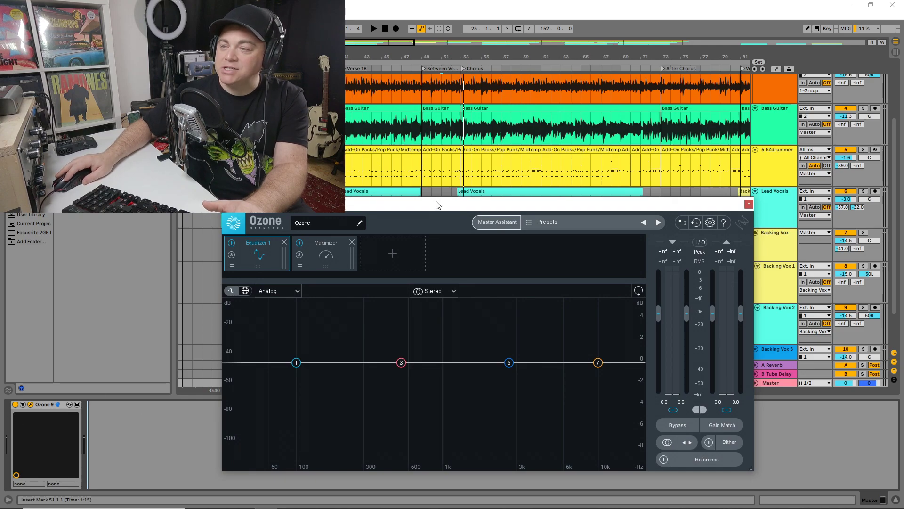
{"action": "left_click_drag", "start_coordinate": [438, 205], "coordinate": [483, 221]}
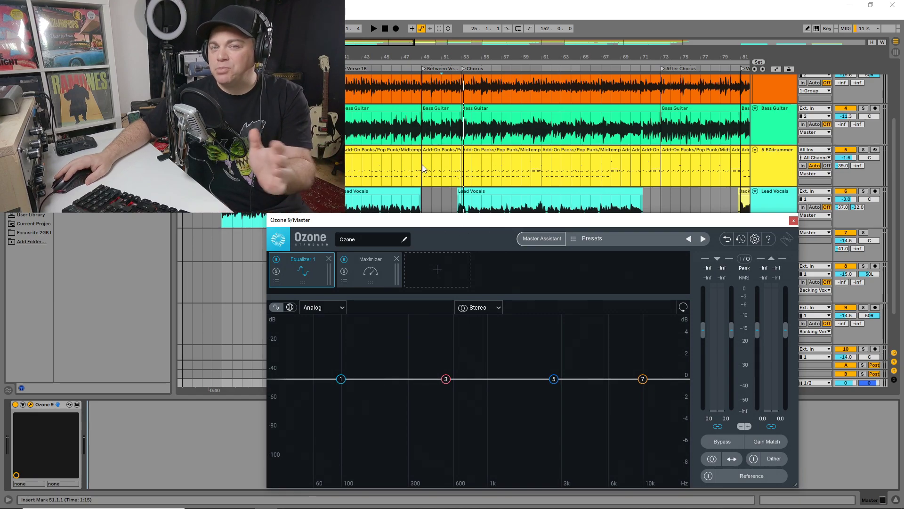
{"action": "left_click_drag", "start_coordinate": [363, 226], "coordinate": [491, 248]}
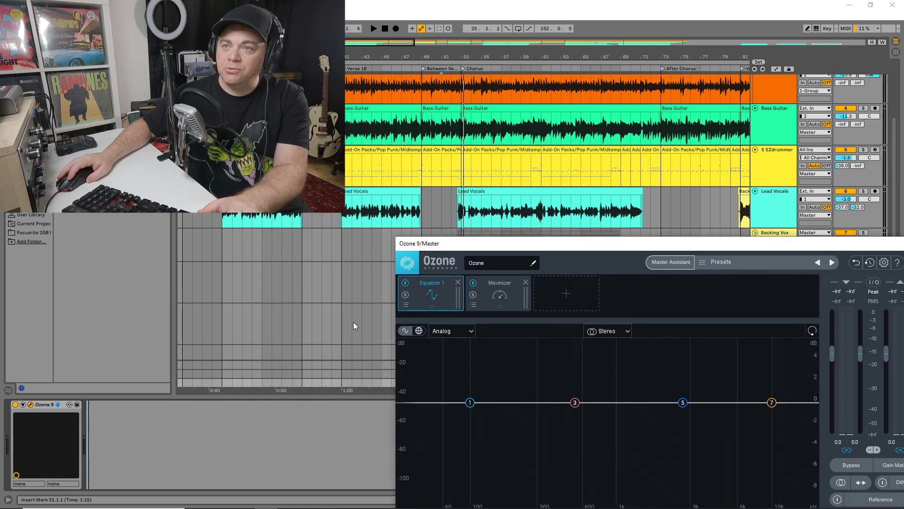
Play the song briefly from bar 52 before the chorus with the Master track's Ozone window in view
{"action": "left_click", "coordinate": [452, 219]}
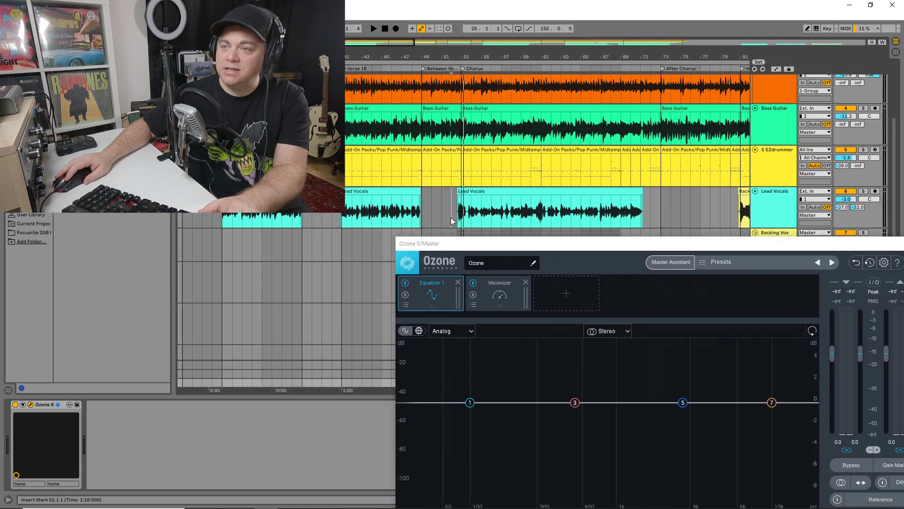
{"action": "key", "text": "space"}
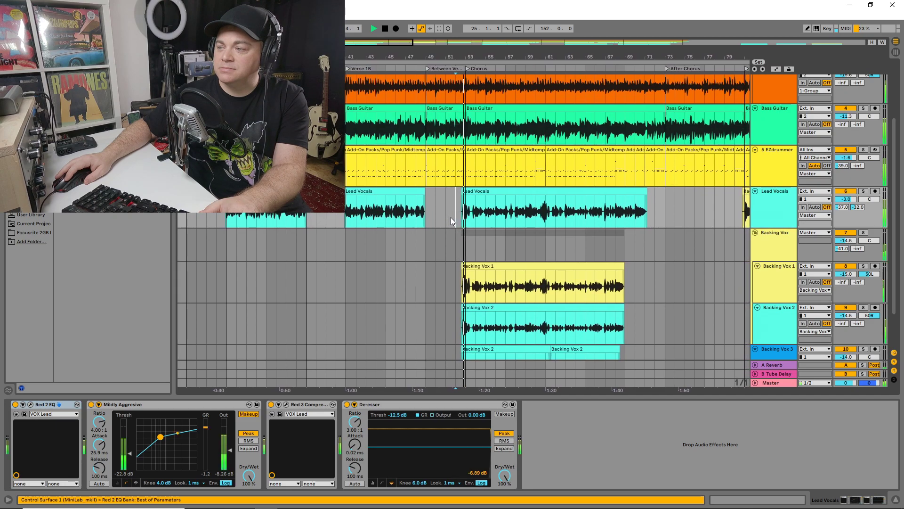
{"action": "left_click", "coordinate": [770, 381]}
{"action": "key", "text": "space"}
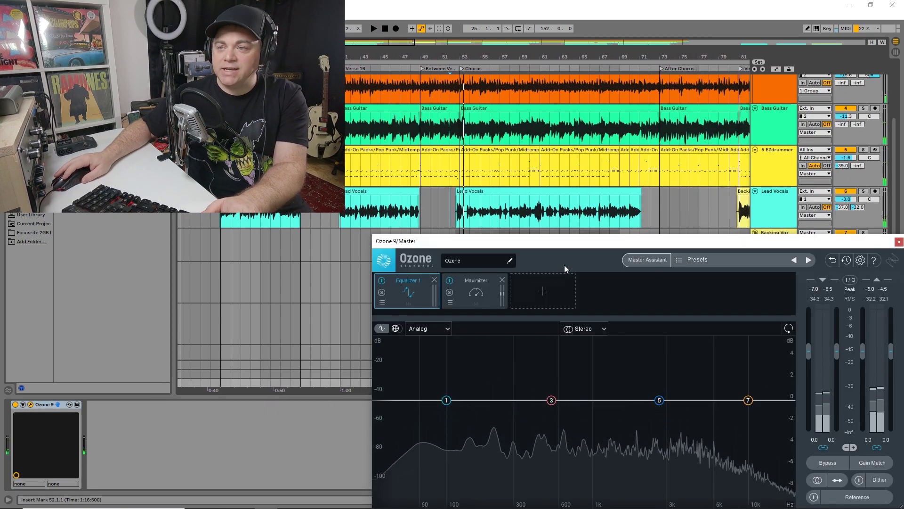
{"action": "left_click_drag", "start_coordinate": [577, 247], "coordinate": [496, 214]}
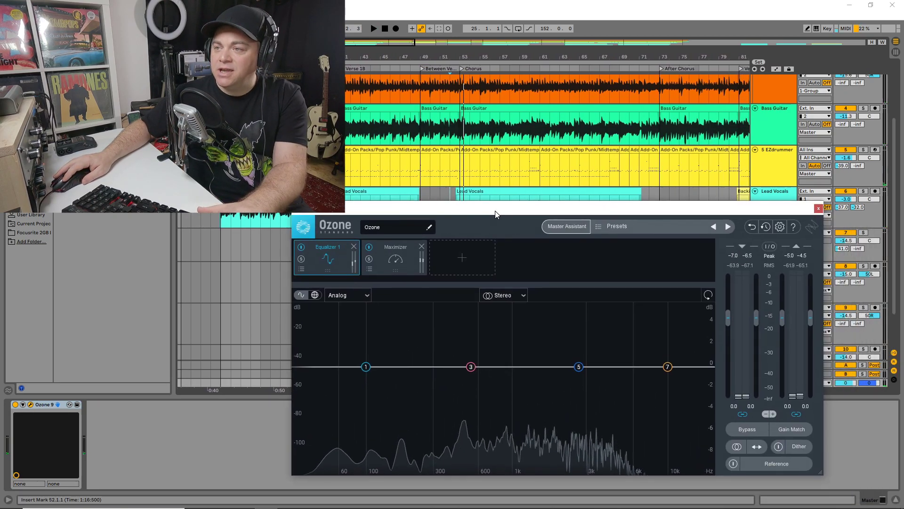
Run Ozone's Master Assistant on the chorus with Modern modules, Manual loudness at Medium intensity and Streaming destination, and accept its suggestion
{"action": "left_click", "coordinate": [561, 227]}
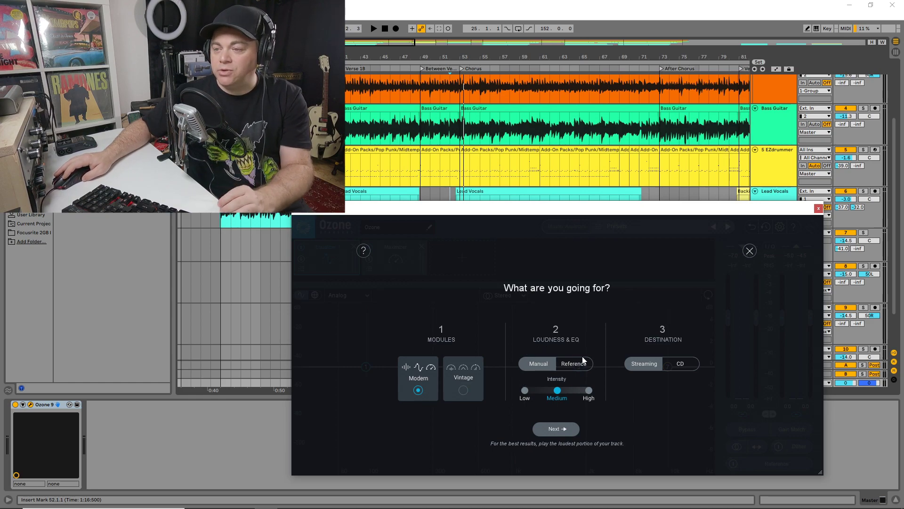
{"action": "left_click", "coordinate": [574, 370]}
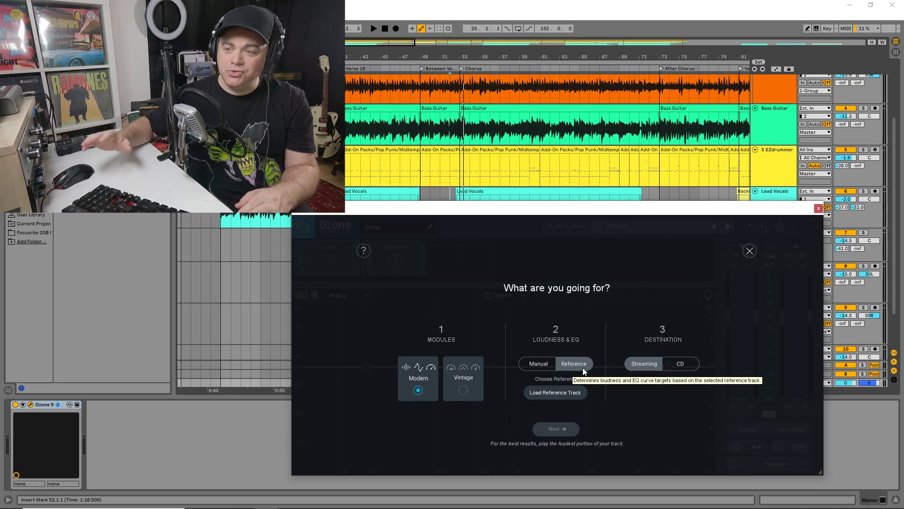
{"action": "left_click", "coordinate": [539, 363]}
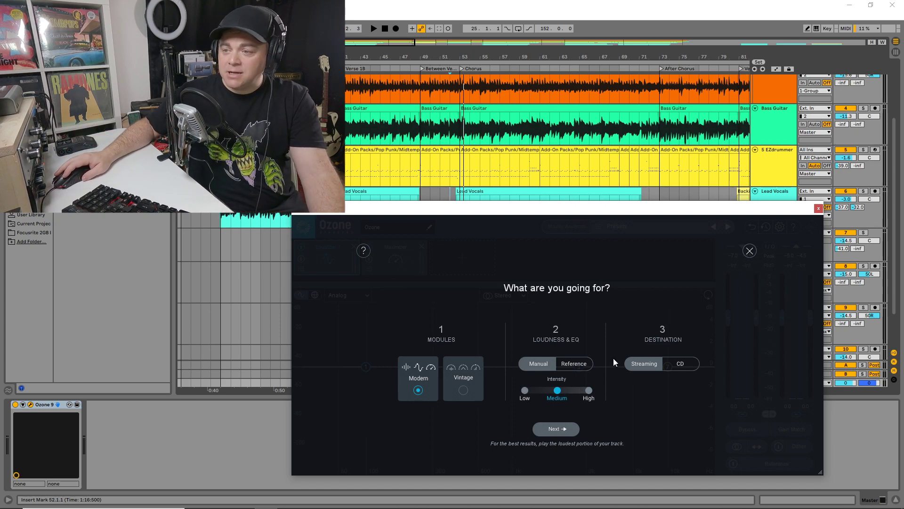
{"action": "left_click", "coordinate": [564, 427]}
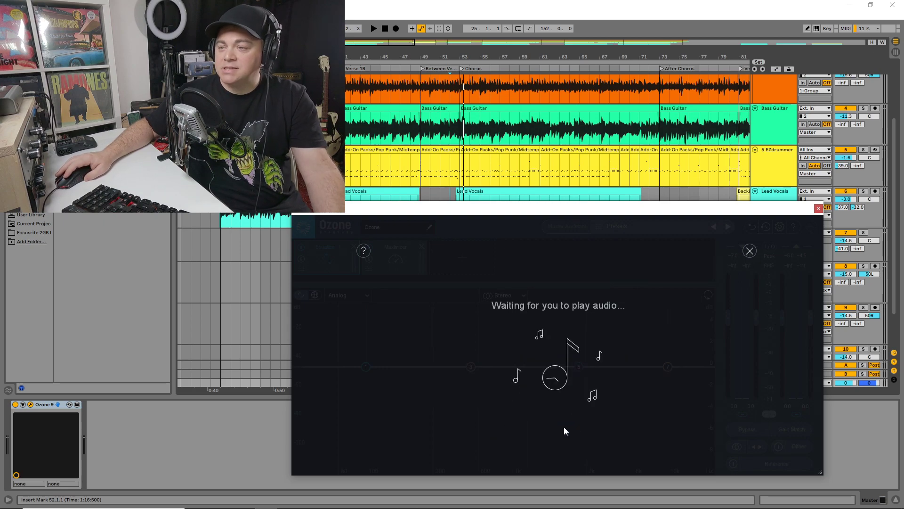
{"action": "left_click", "coordinate": [373, 29]}
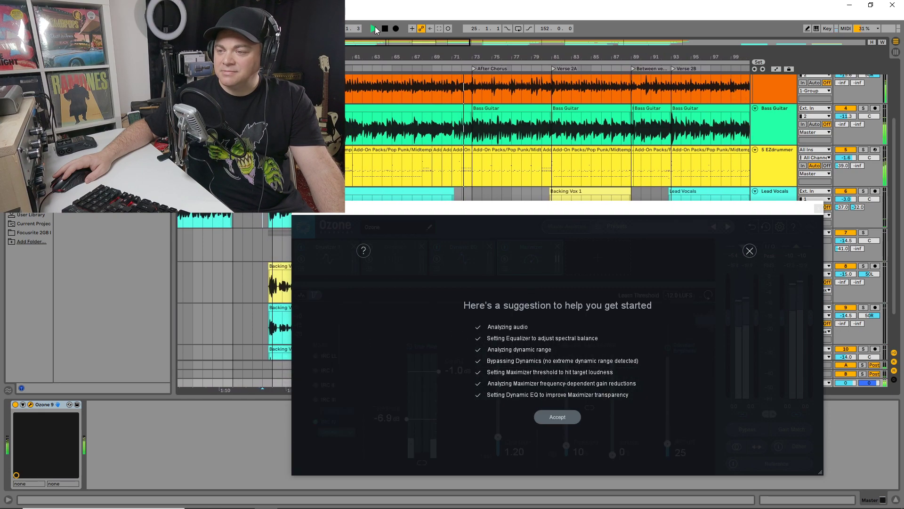
{"action": "left_click", "coordinate": [557, 416]}
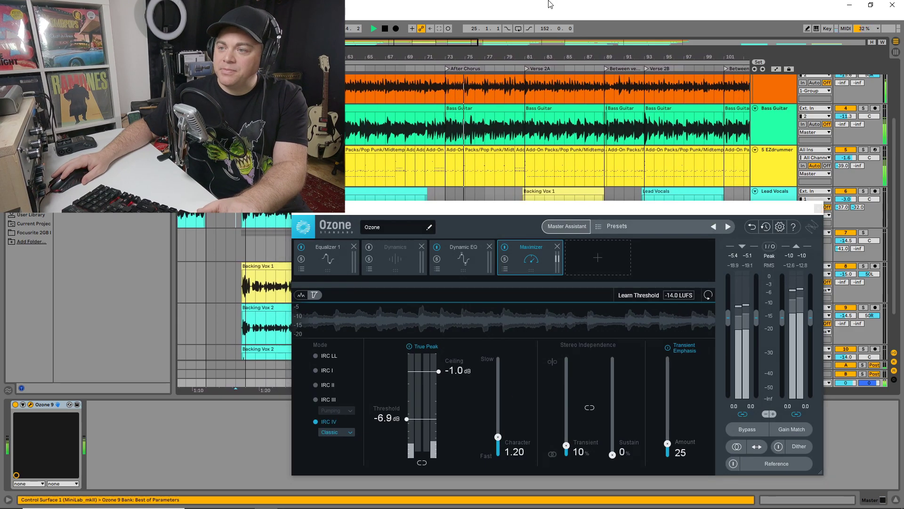
{"action": "key", "text": "space"}
Examine the Dynamics, Dynamic EQ and Maximizer modules set up by the Master Assistant
{"action": "left_click", "coordinate": [255, 299]}
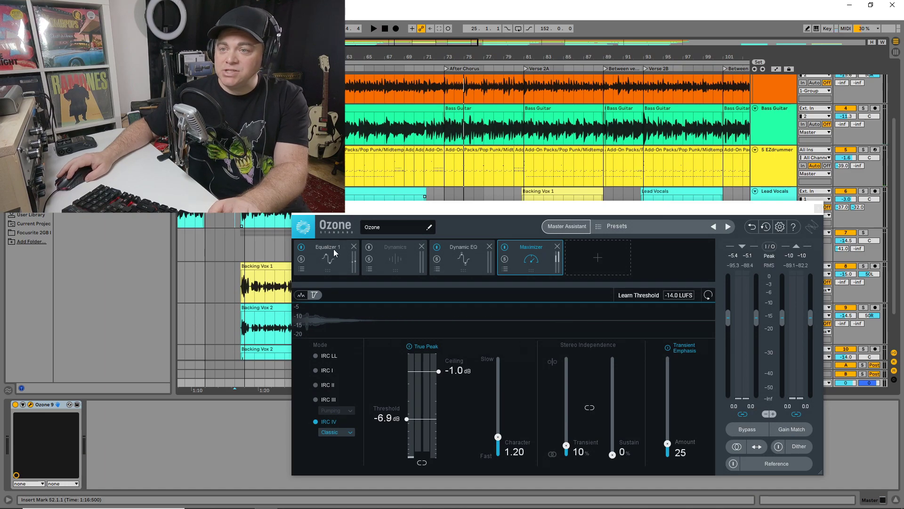
{"action": "left_click", "coordinate": [394, 247]}
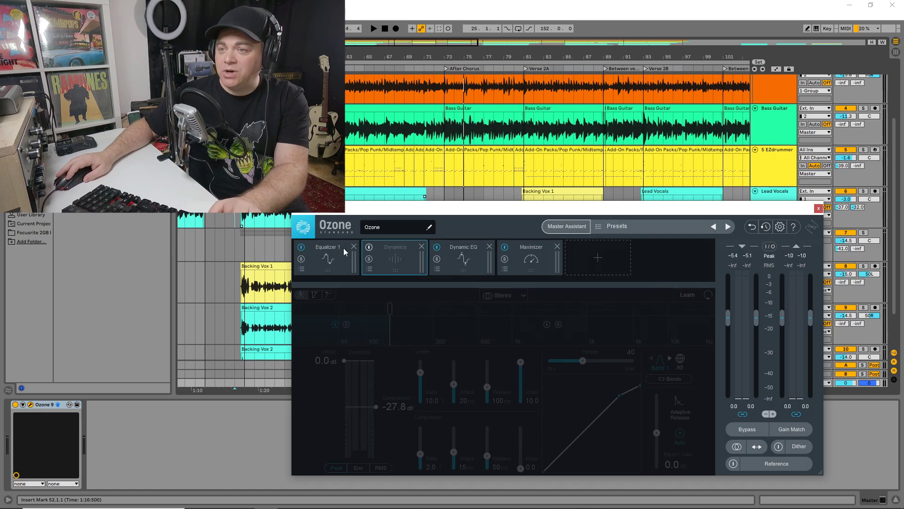
{"action": "left_click", "coordinate": [463, 254]}
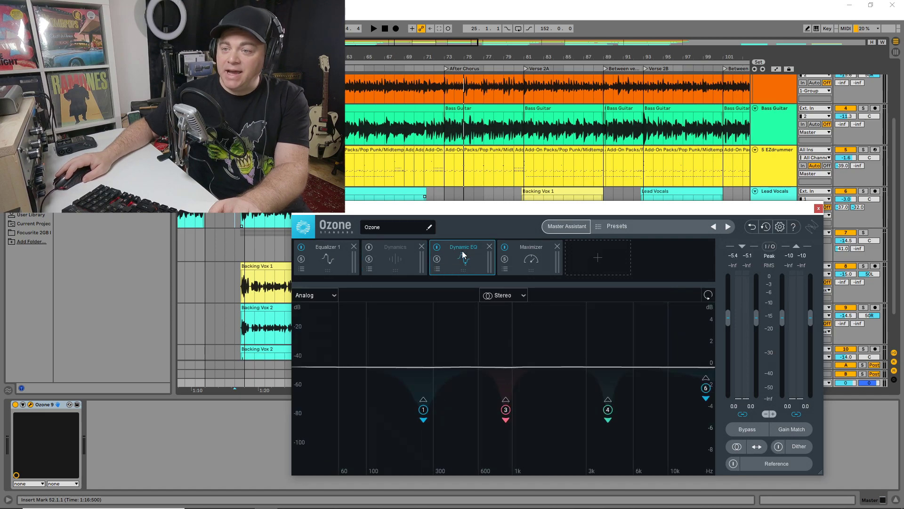
{"action": "left_click", "coordinate": [531, 249]}
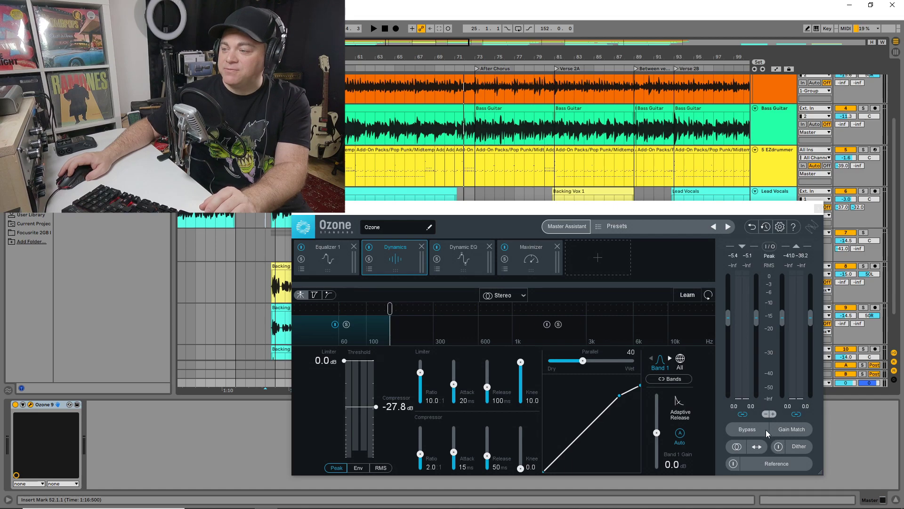
Play the song and compare the master with Ozone's processing bypassed and active
{"action": "key", "text": "space"}
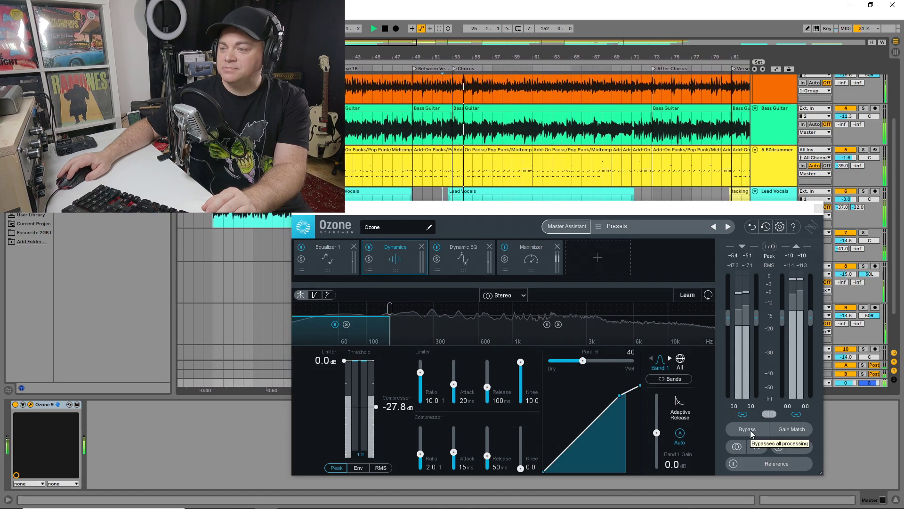
{"action": "left_click", "coordinate": [751, 431]}
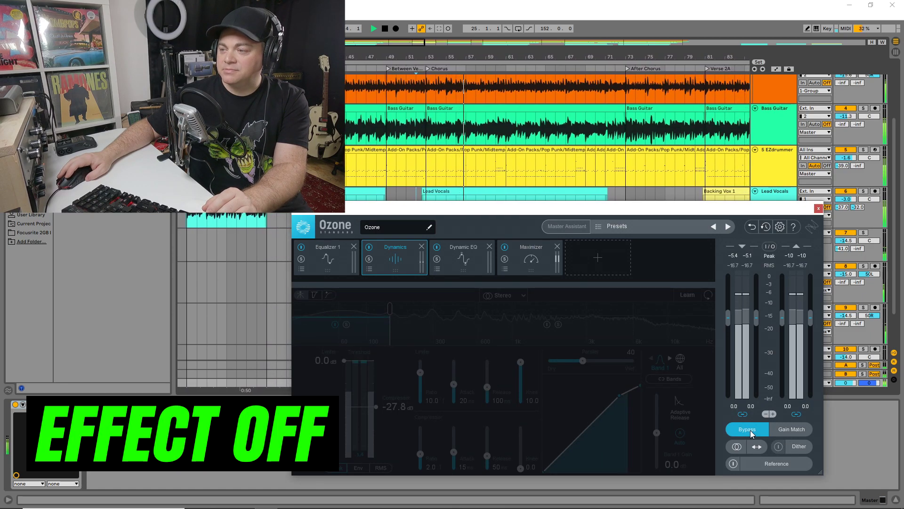
{"action": "left_click", "coordinate": [750, 430]}
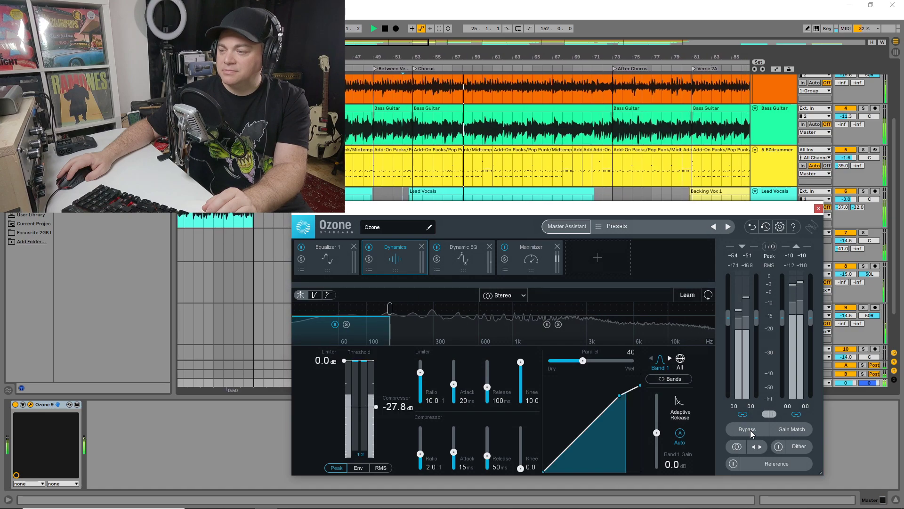
Compare bypassed and processed sound with Gain Match enabled, stop playback and turn Gain Match off
{"action": "left_click", "coordinate": [801, 430]}
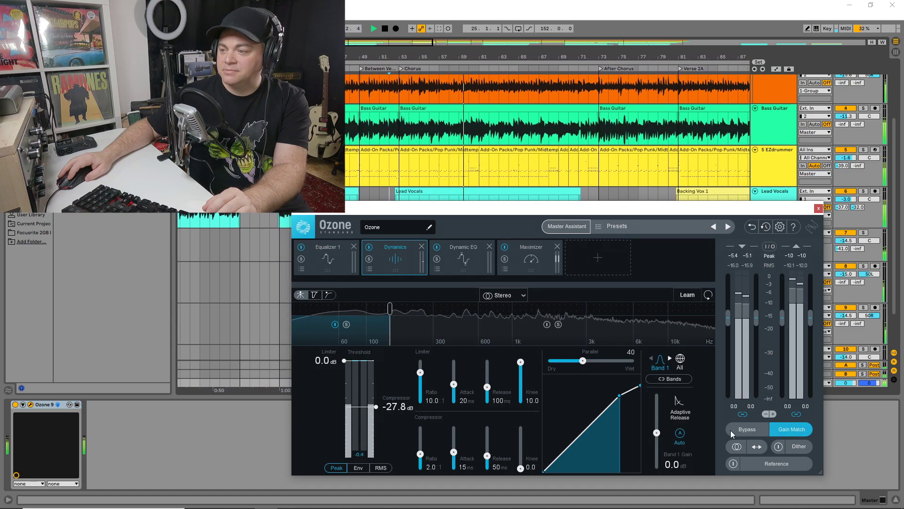
{"action": "left_click", "coordinate": [745, 431]}
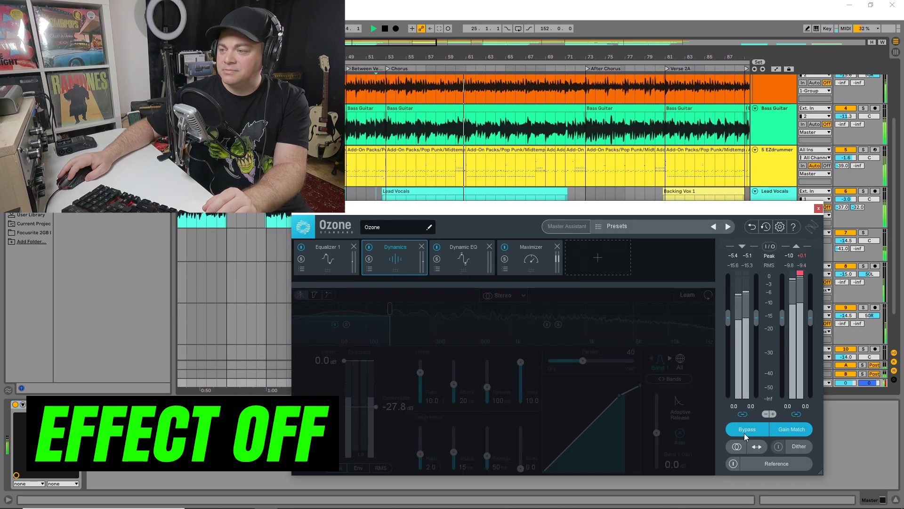
{"action": "left_click", "coordinate": [745, 431]}
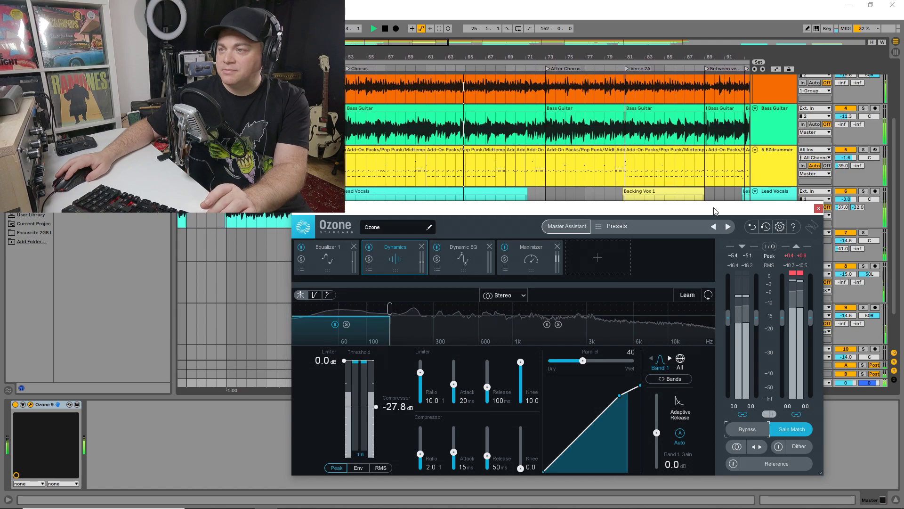
{"action": "key", "text": "space"}
{"action": "left_click", "coordinate": [782, 429]}
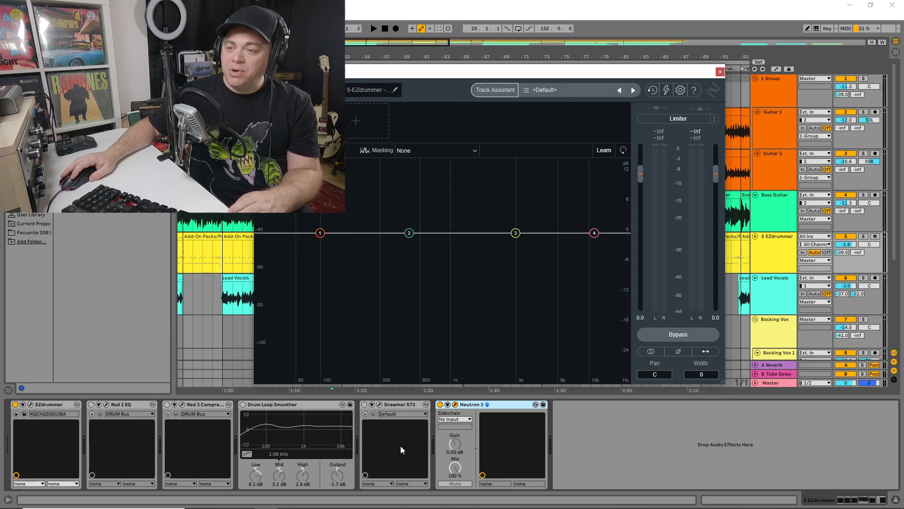
Switch off the Red 3 Compressor on the EZdrummer track, leaving Neutron 3 active
{"action": "left_click", "coordinate": [168, 406]}
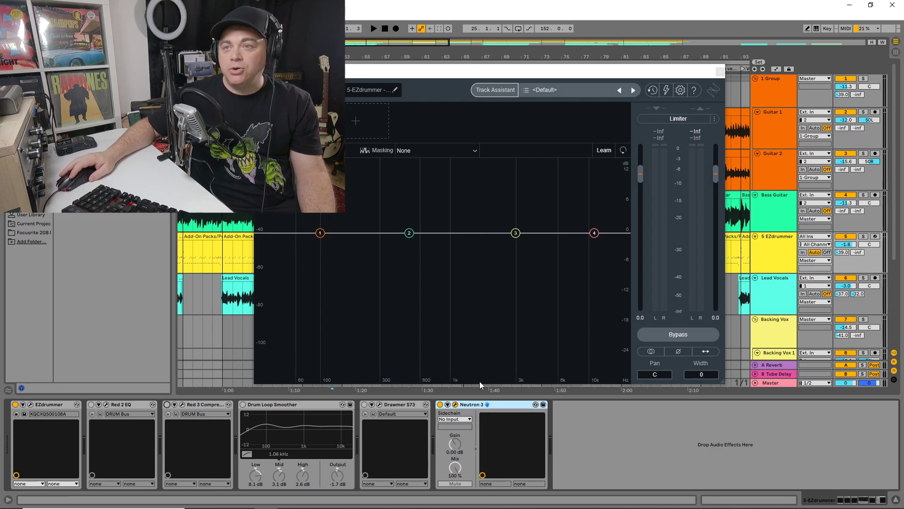
Start Neutron 3's Track Assistant on the EZdrummer track with the instrument set to Drums and the style to Warm
{"action": "left_click_drag", "start_coordinate": [481, 75], "coordinate": [419, 85]}
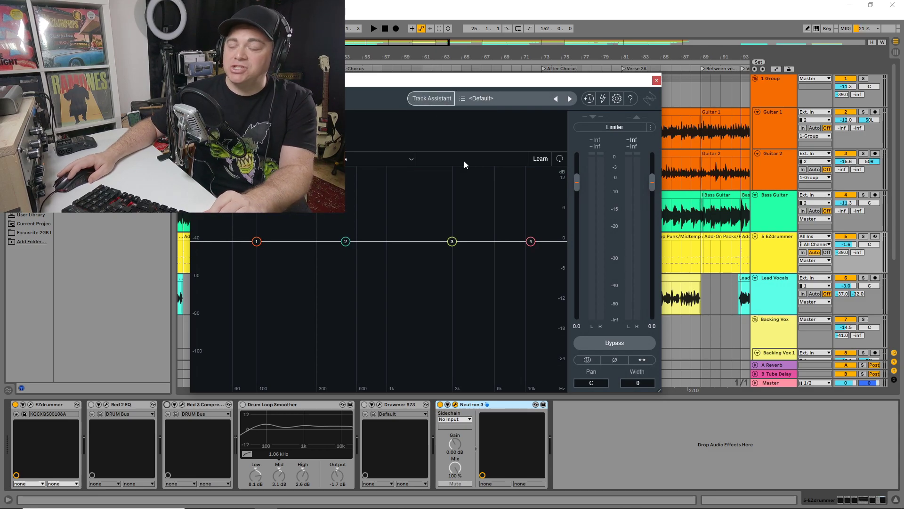
{"action": "left_click", "coordinate": [427, 98]}
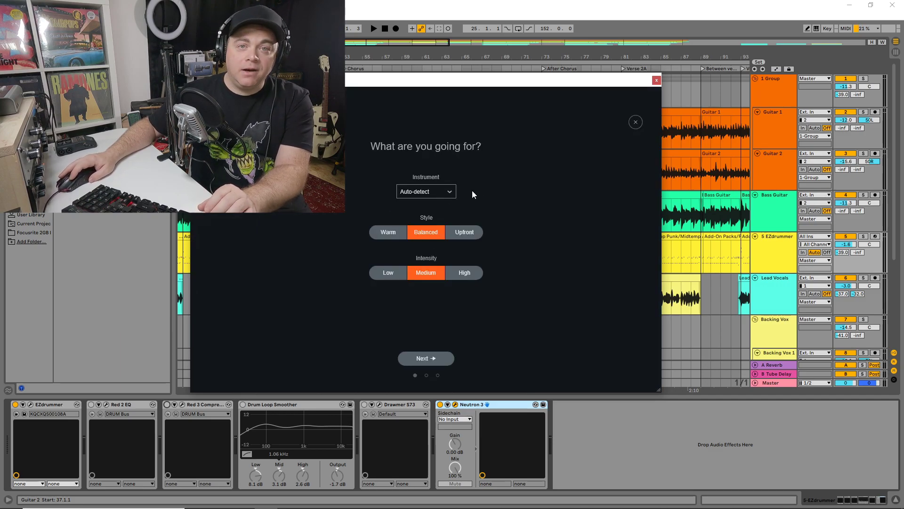
{"action": "left_click", "coordinate": [442, 193]}
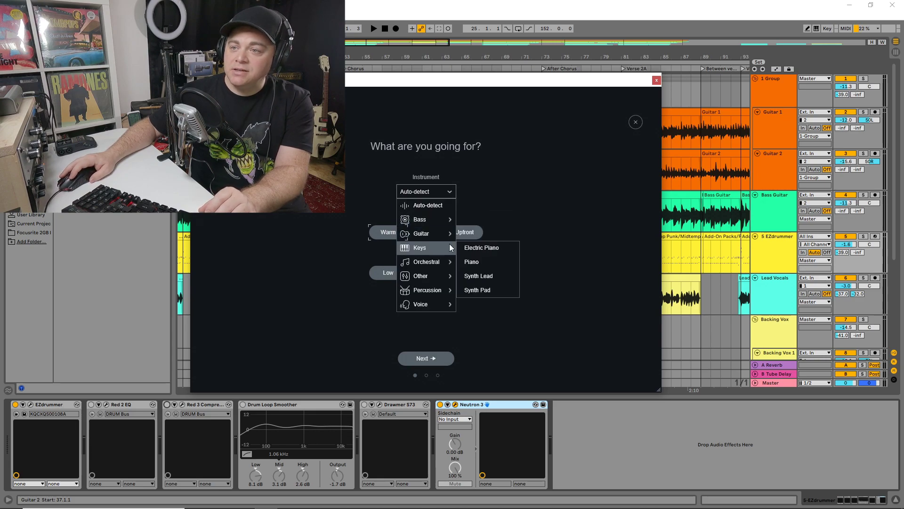
{"action": "mouse_move", "coordinate": [440, 289]}
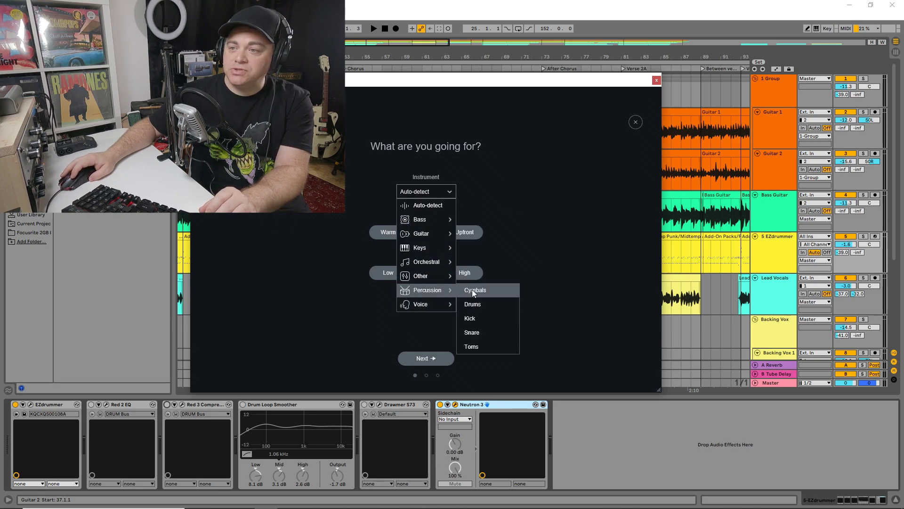
{"action": "left_click", "coordinate": [472, 305]}
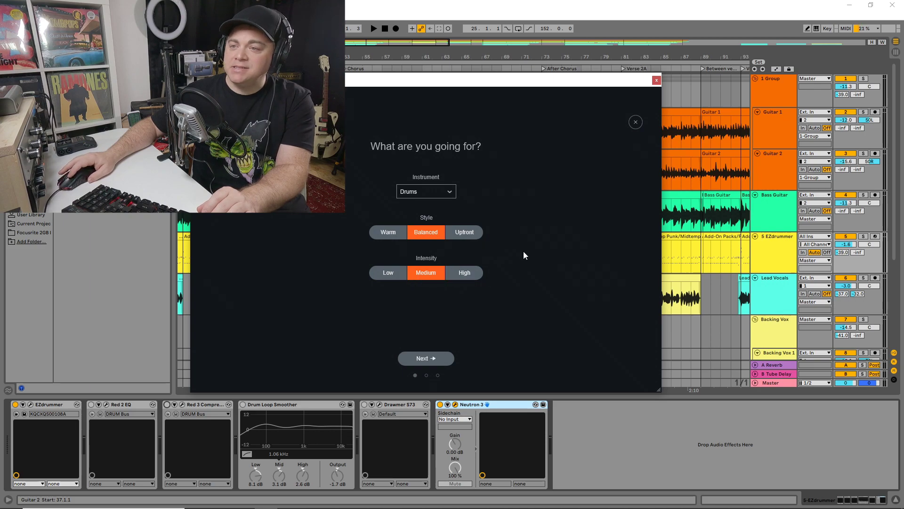
{"action": "left_click", "coordinate": [386, 232]}
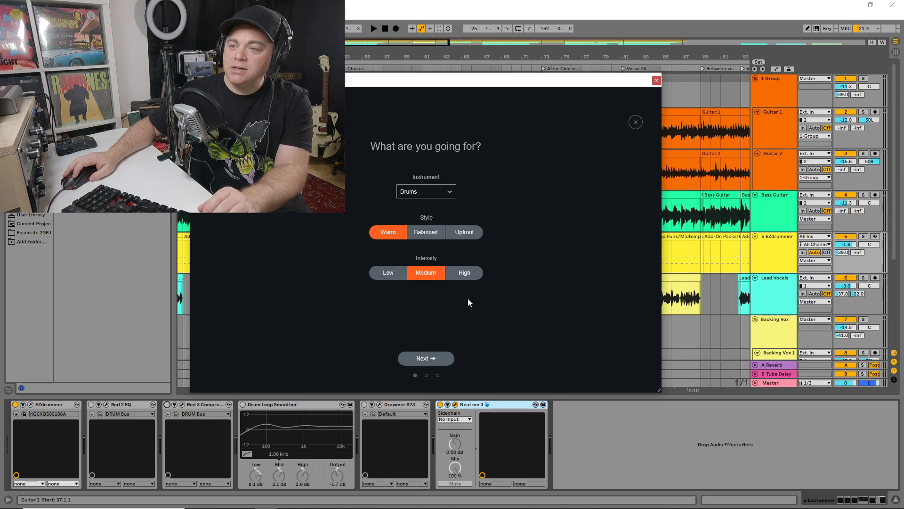
Play the song for the Track Assistant's analysis, accept its suggested signal chain and stop playback
{"action": "left_click", "coordinate": [429, 363]}
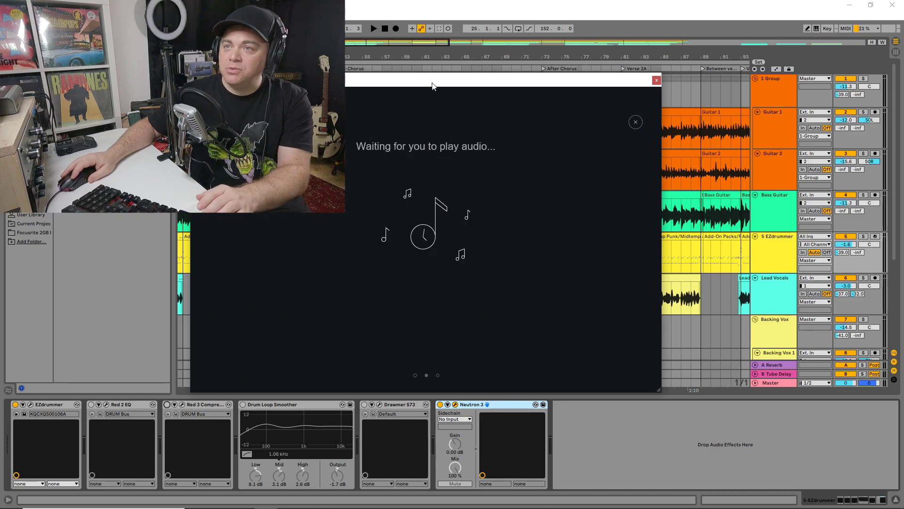
{"action": "key", "text": "space"}
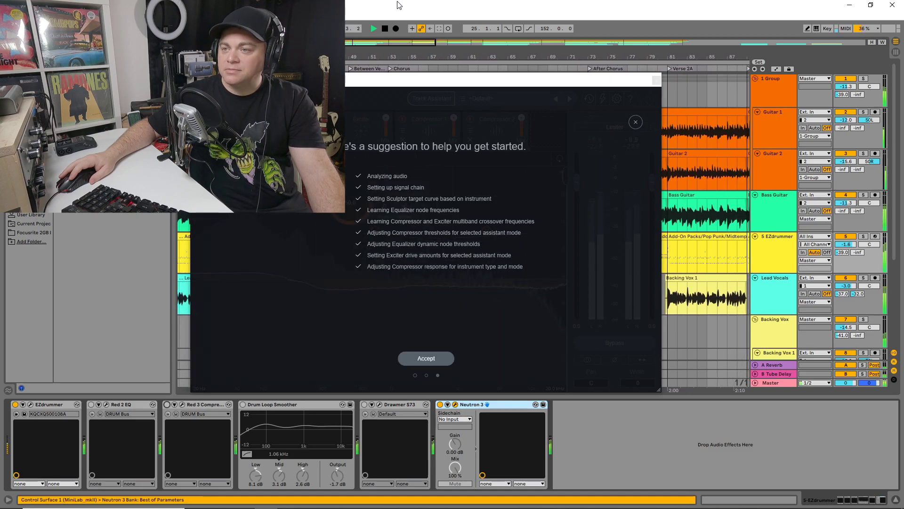
{"action": "left_click", "coordinate": [429, 363]}
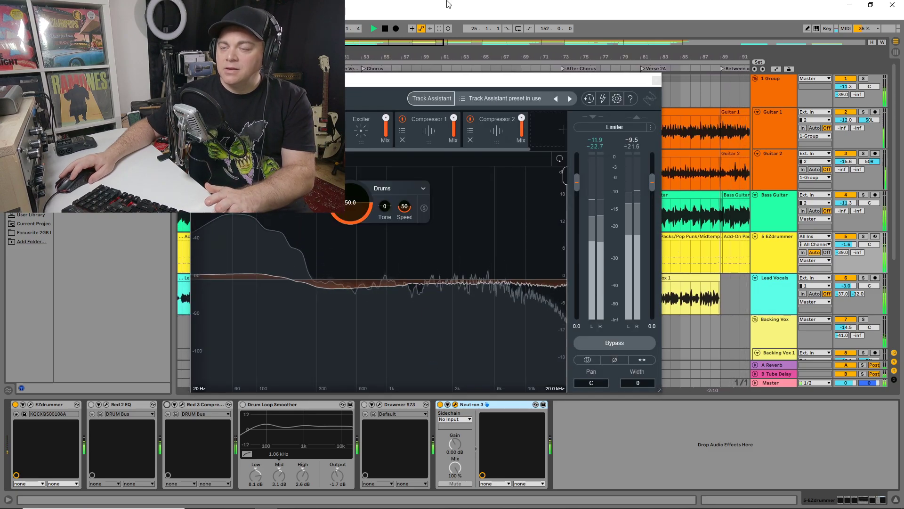
{"action": "left_click", "coordinate": [698, 192]}
{"action": "key", "text": "space"}
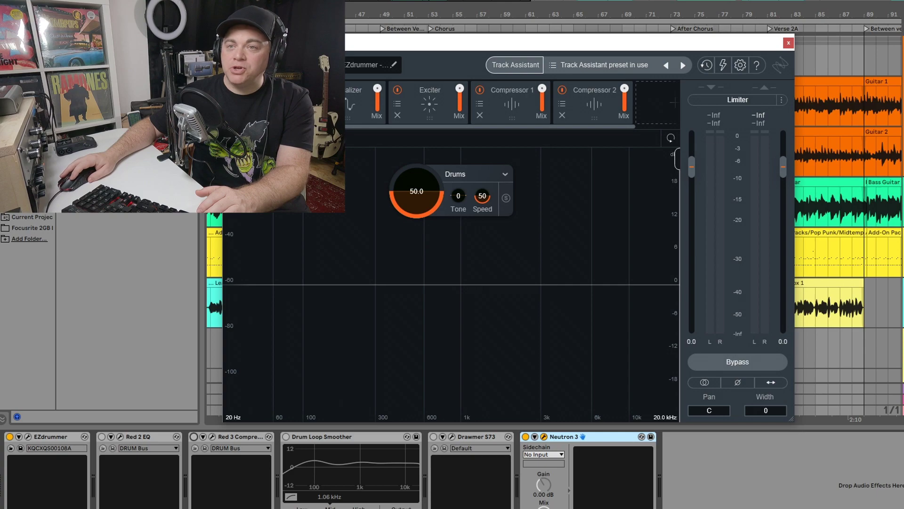
Examine the Equalizer, Exciter, Compressor 1 and Compressor 2 settings made by the Track Assistant
{"action": "left_click", "coordinate": [349, 96]}
{"action": "left_click", "coordinate": [425, 88]}
{"action": "left_click", "coordinate": [512, 101]}
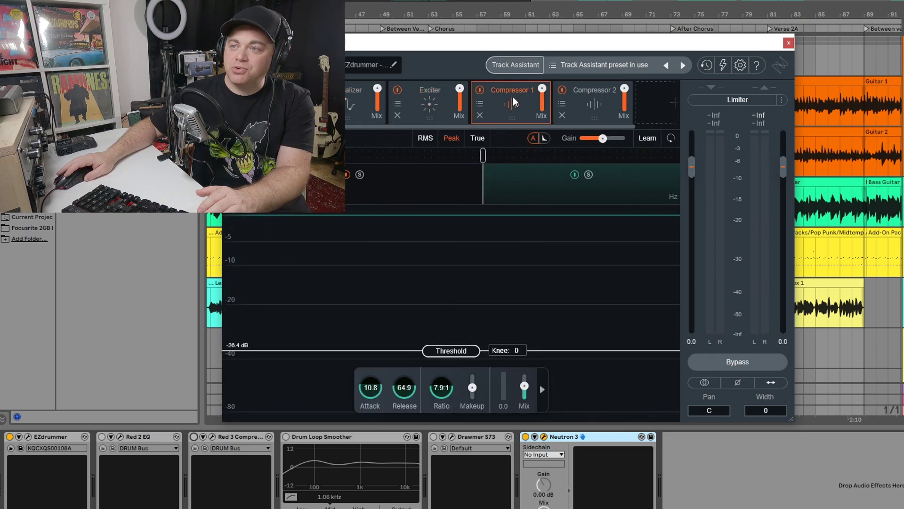
{"action": "left_click", "coordinate": [579, 97]}
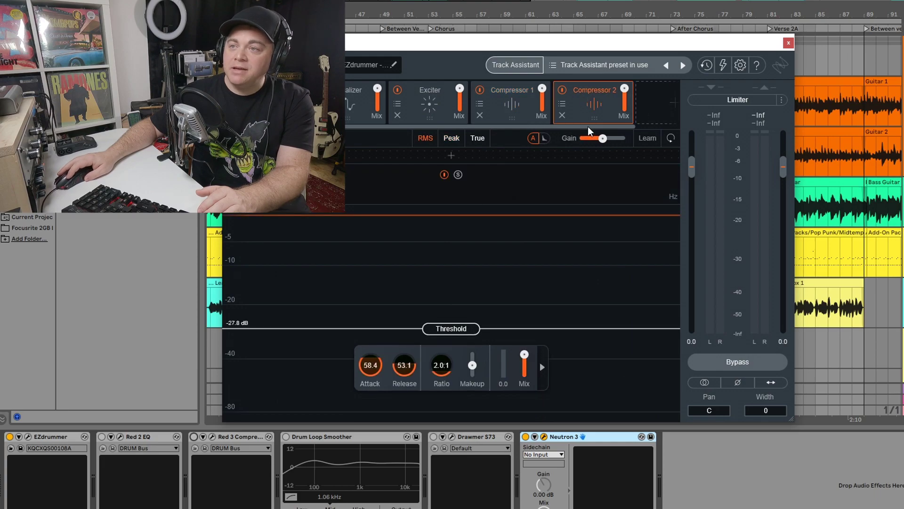
Look through the modules that can be added to Neutron's chain and its global presets, changing nothing
{"action": "left_click", "coordinate": [634, 103]}
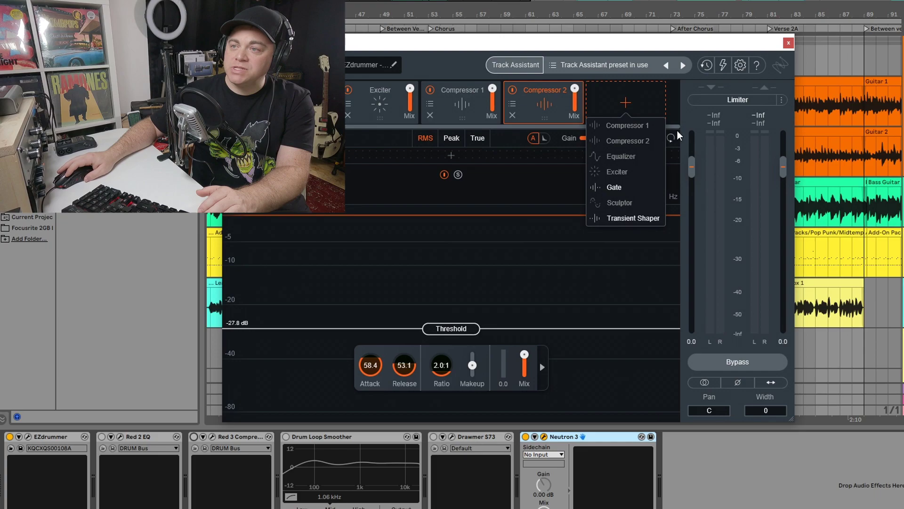
{"action": "left_click", "coordinate": [626, 102]}
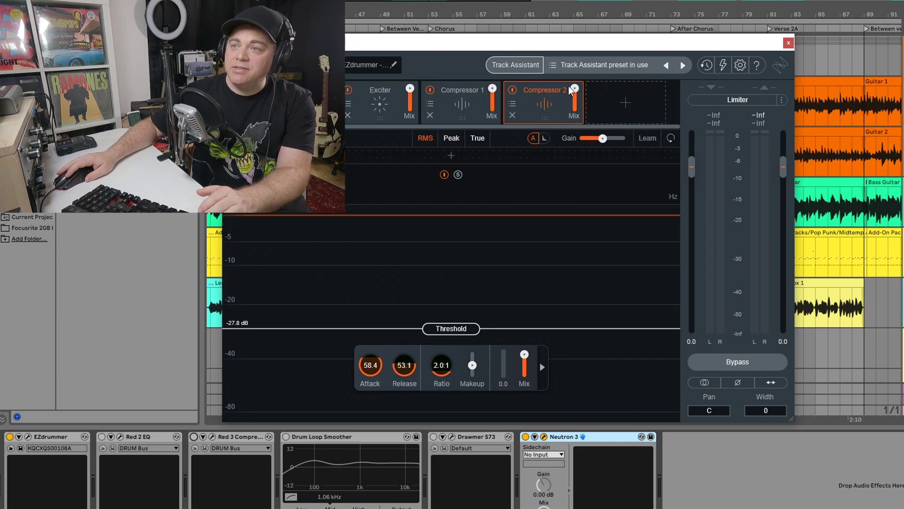
{"action": "left_click", "coordinate": [555, 65]}
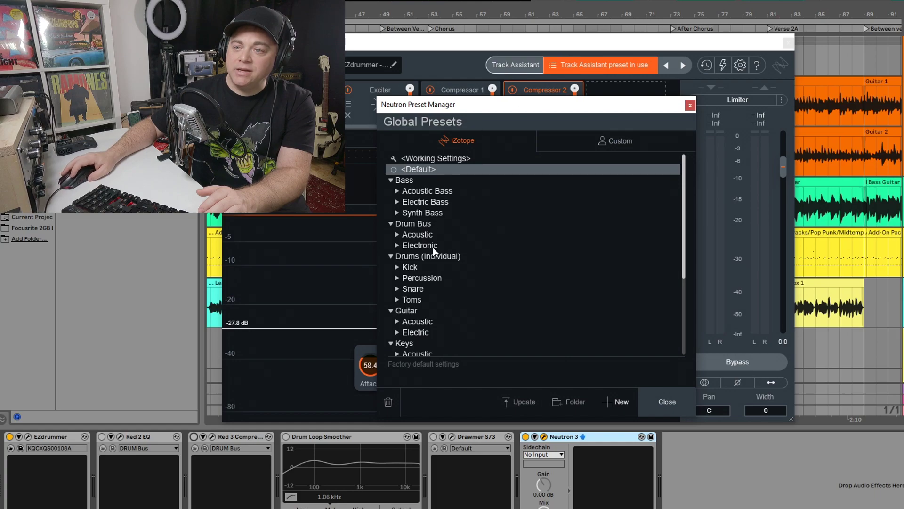
{"action": "left_click", "coordinate": [690, 105]}
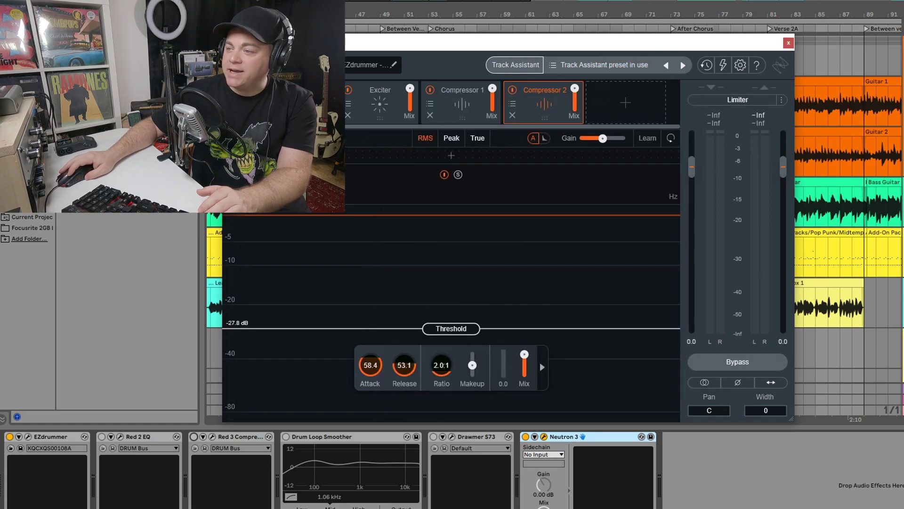
Open Ozone 9 on the Master track and browse its Genre-Specific Mastering and All-Purpose Mastering presets without loading one
{"action": "left_click", "coordinate": [875, 418]}
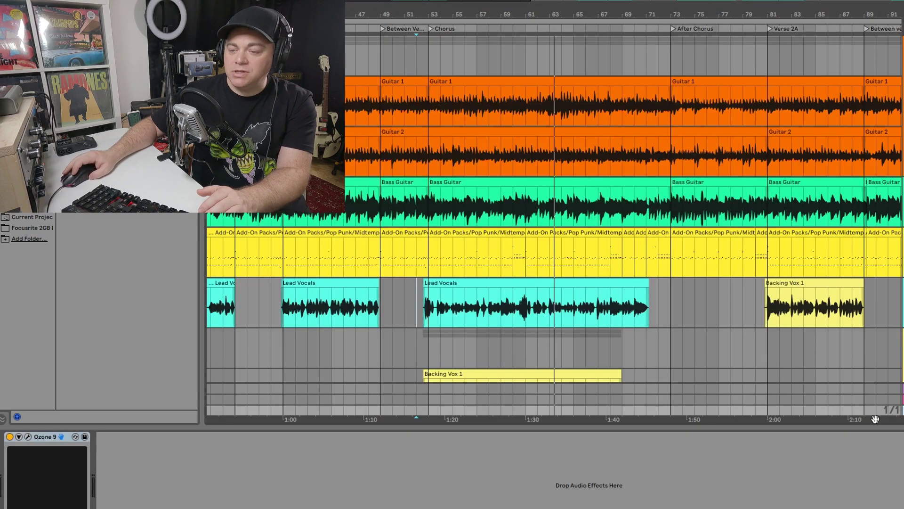
{"action": "left_click", "coordinate": [28, 436]}
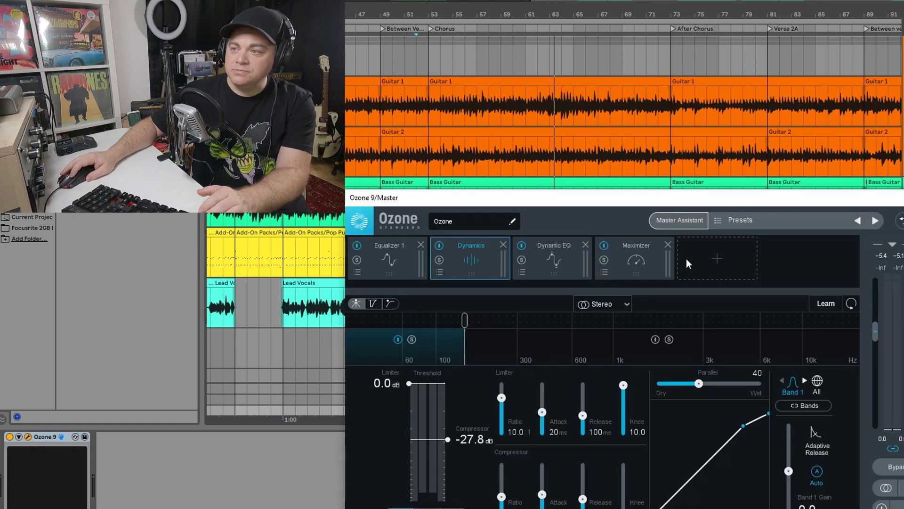
{"action": "left_click", "coordinate": [718, 221]}
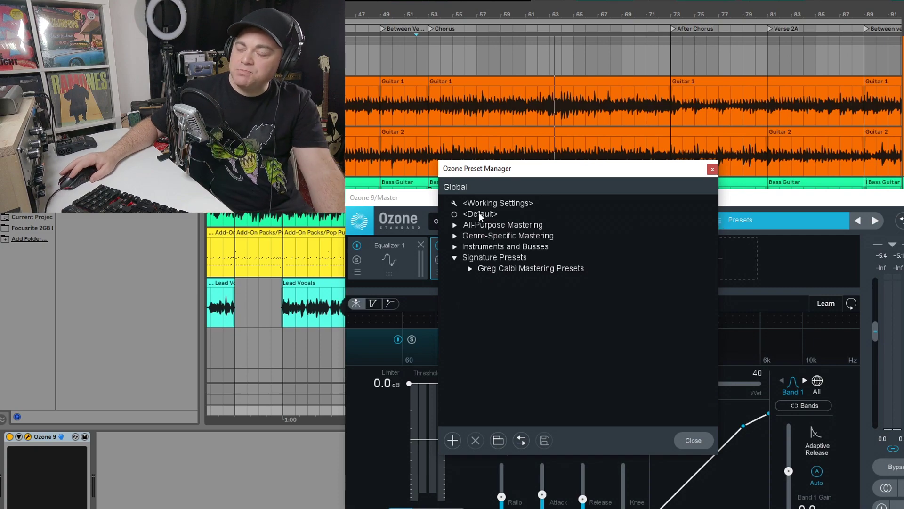
{"action": "left_click", "coordinate": [454, 235]}
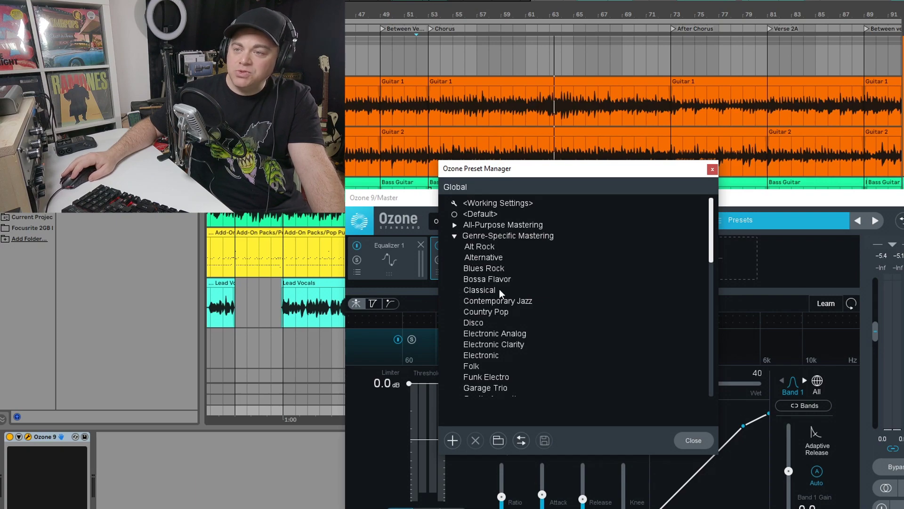
{"action": "left_click", "coordinate": [455, 235]}
{"action": "left_click", "coordinate": [455, 225]}
{"action": "scroll", "coordinate": [525, 381], "scroll_direction": "down", "scroll_amount": 1}
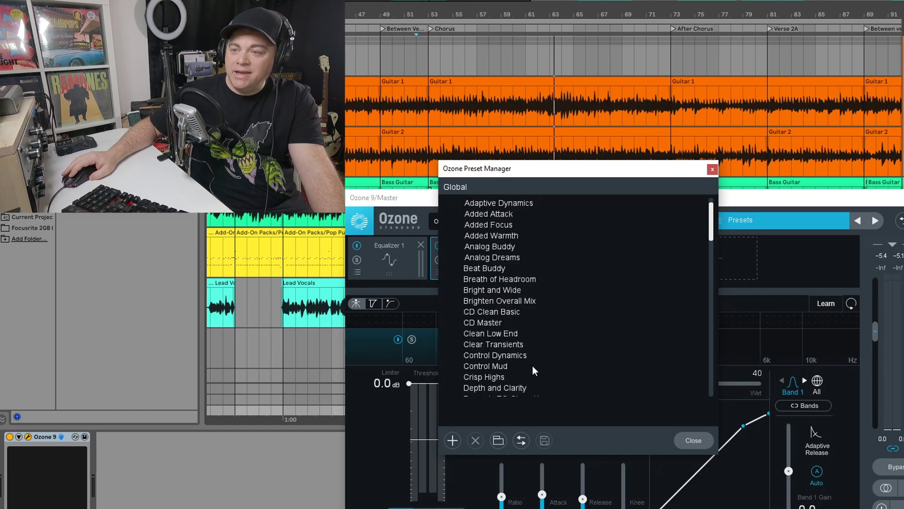
{"action": "scroll", "coordinate": [533, 365], "scroll_direction": "down", "scroll_amount": 3}
{"action": "left_click", "coordinate": [711, 168]}
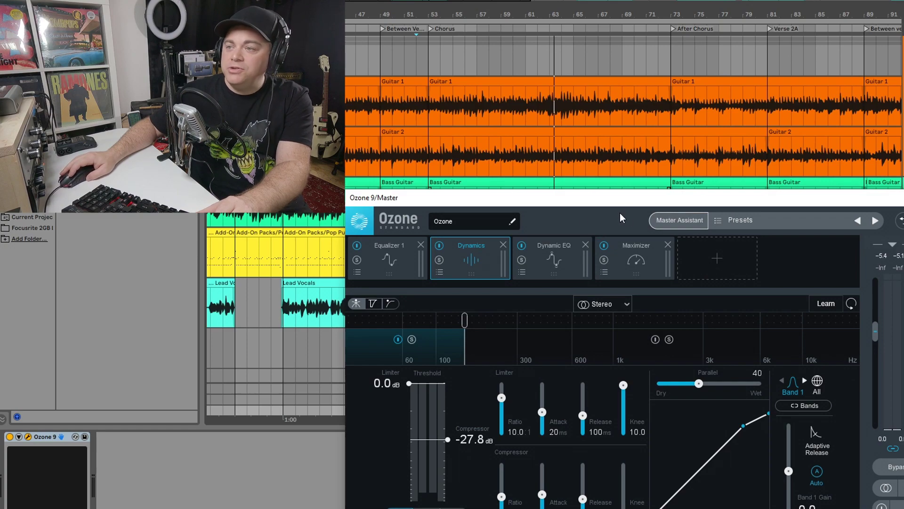
View Ozone's Maximizer presets and the list of modules that can be added to its chain
{"action": "left_click", "coordinate": [604, 271]}
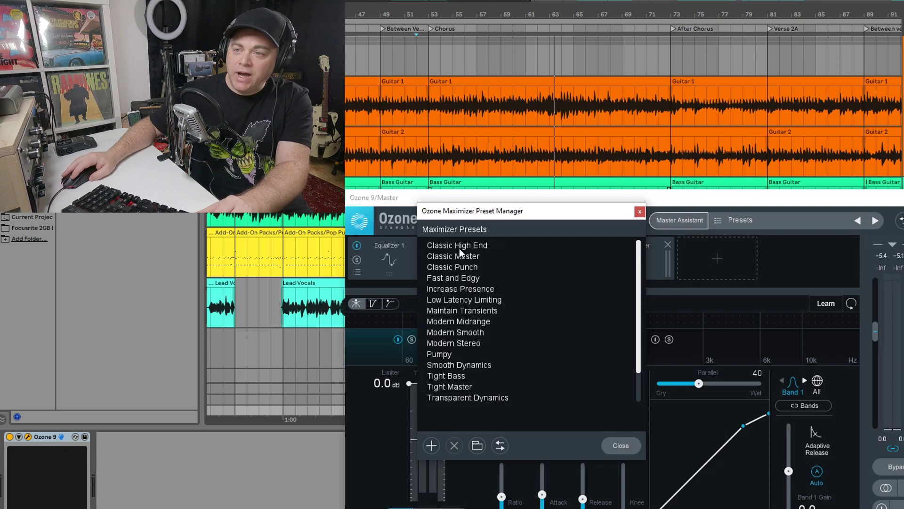
{"action": "left_click", "coordinate": [640, 213]}
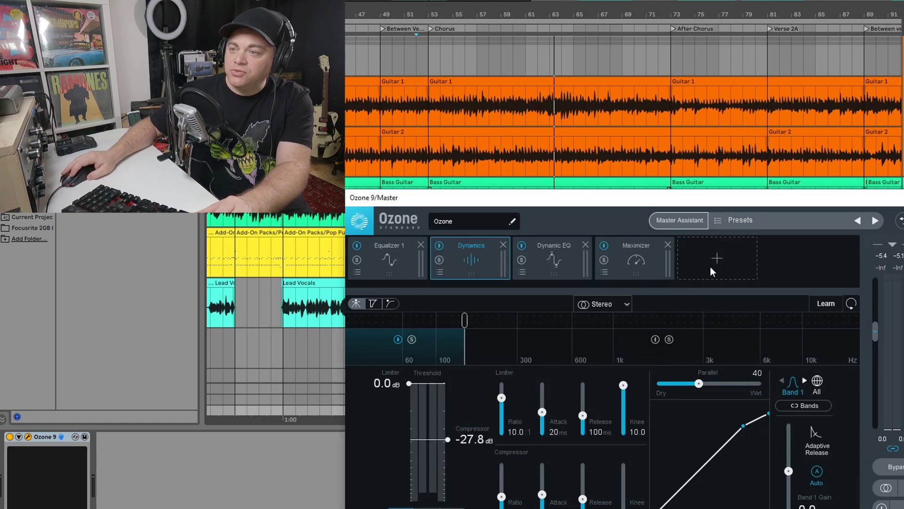
{"action": "left_click", "coordinate": [710, 265]}
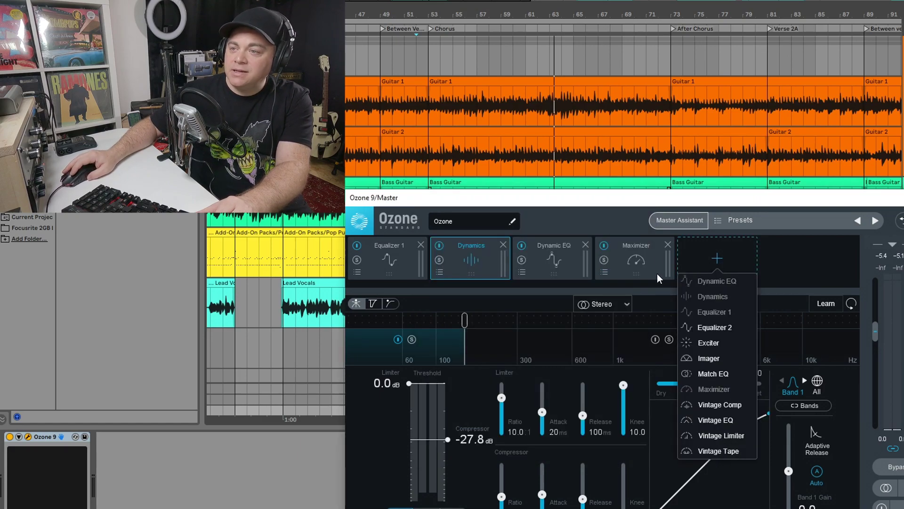
{"action": "left_click", "coordinate": [796, 257]}
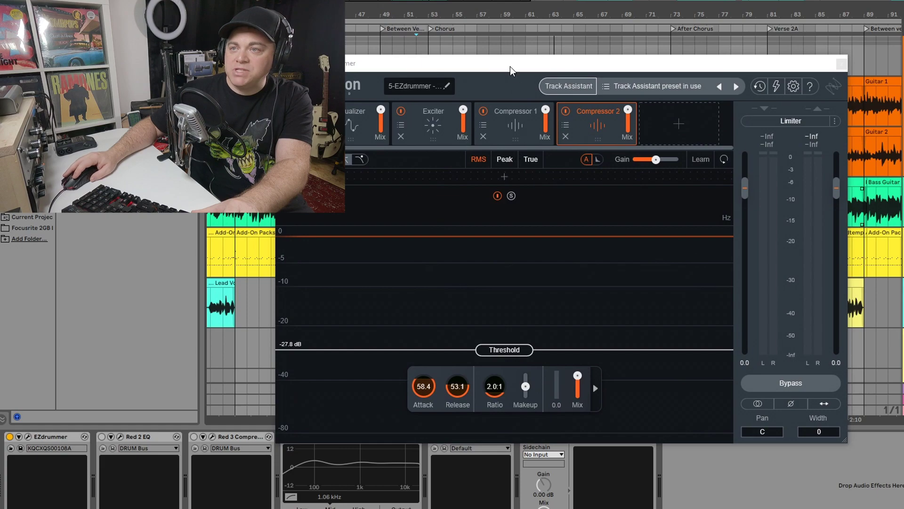
Bring Neutron 3's window into clear view and play the song, comparing the drums with Neutron bypassed and active
{"action": "left_click_drag", "start_coordinate": [509, 67], "coordinate": [534, 79]}
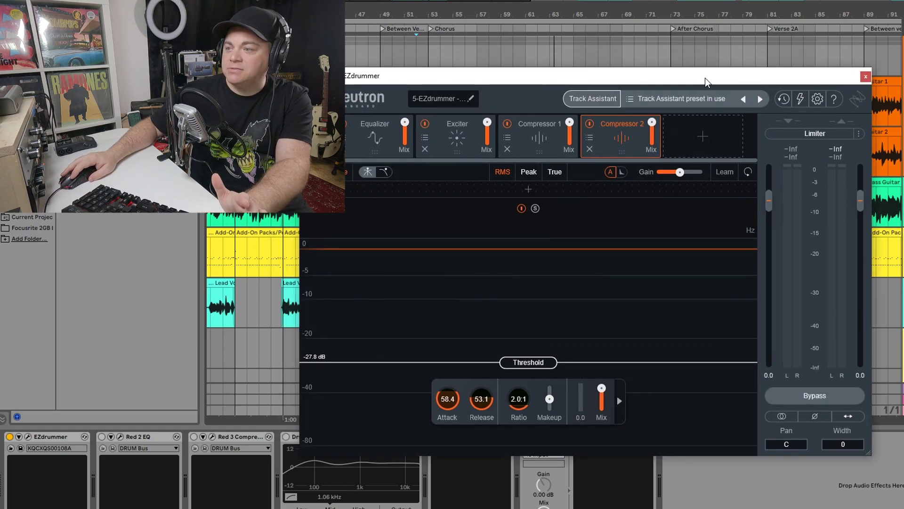
{"action": "key", "text": "space"}
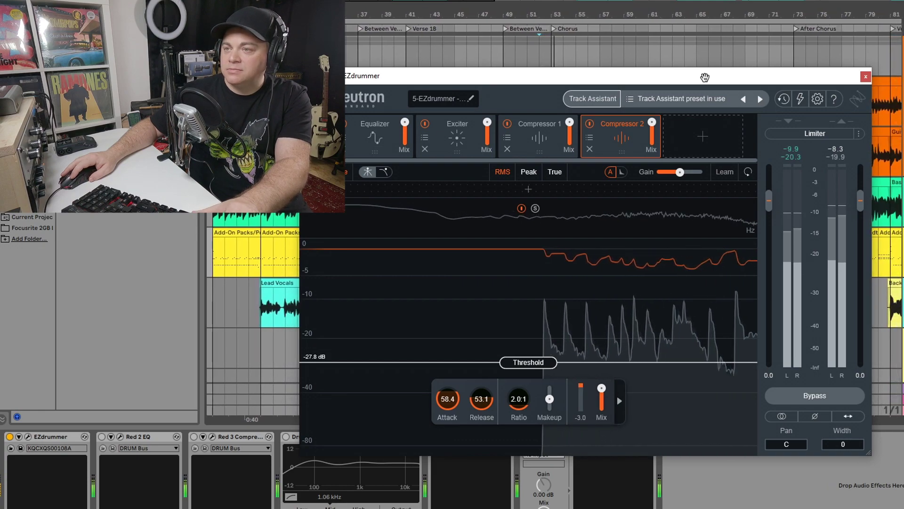
{"action": "left_click", "coordinate": [817, 395]}
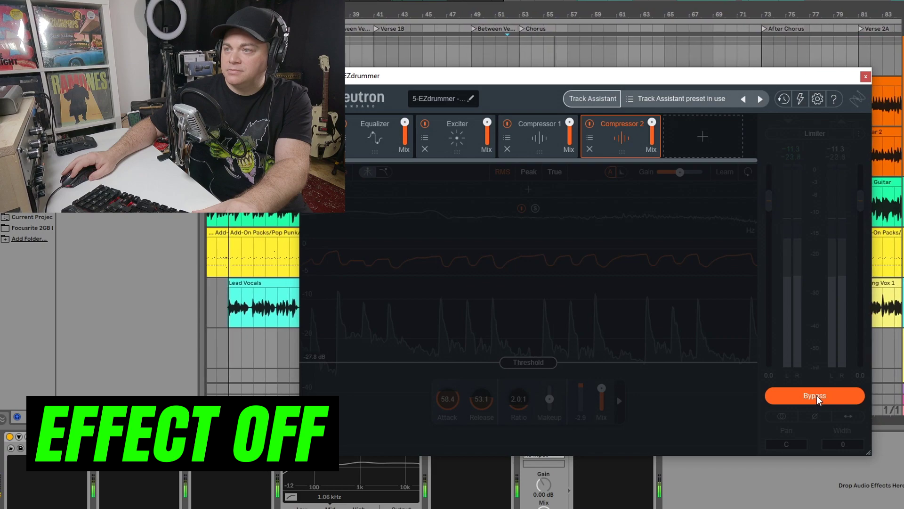
{"action": "left_click", "coordinate": [816, 395]}
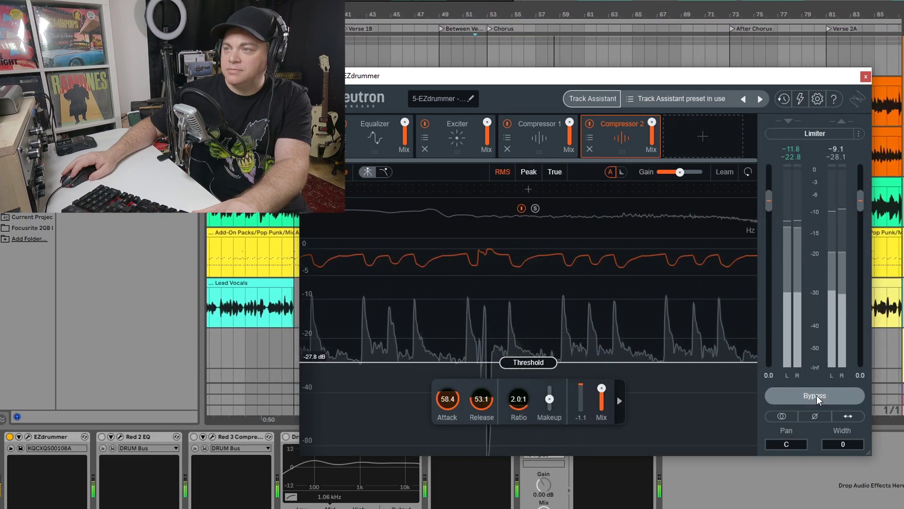
{"action": "left_click", "coordinate": [816, 395]}
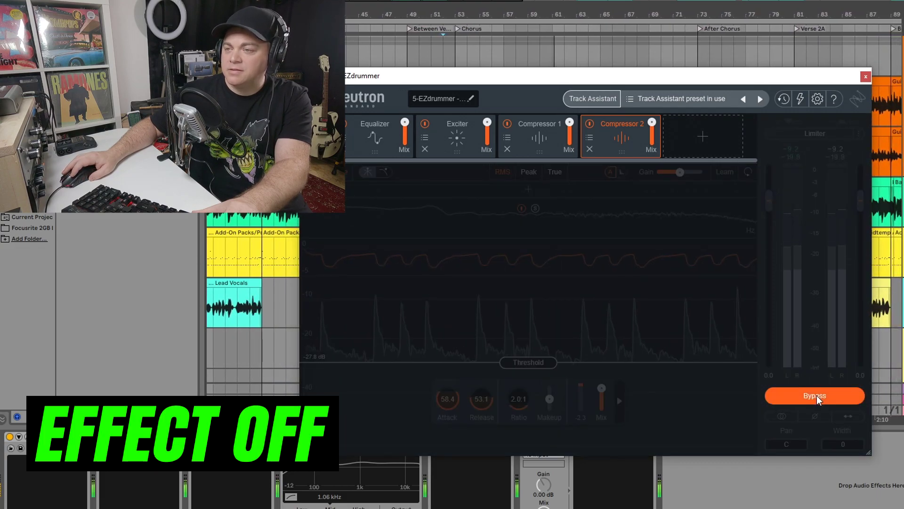
{"action": "left_click", "coordinate": [817, 394]}
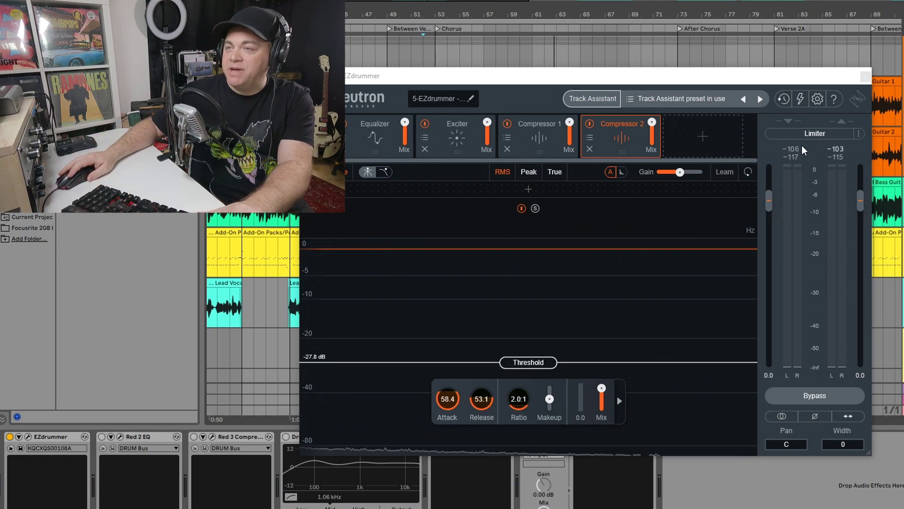
Replay the passage and compare the drum sound once more with Neutron's processing off and on
{"action": "key", "text": "space"}
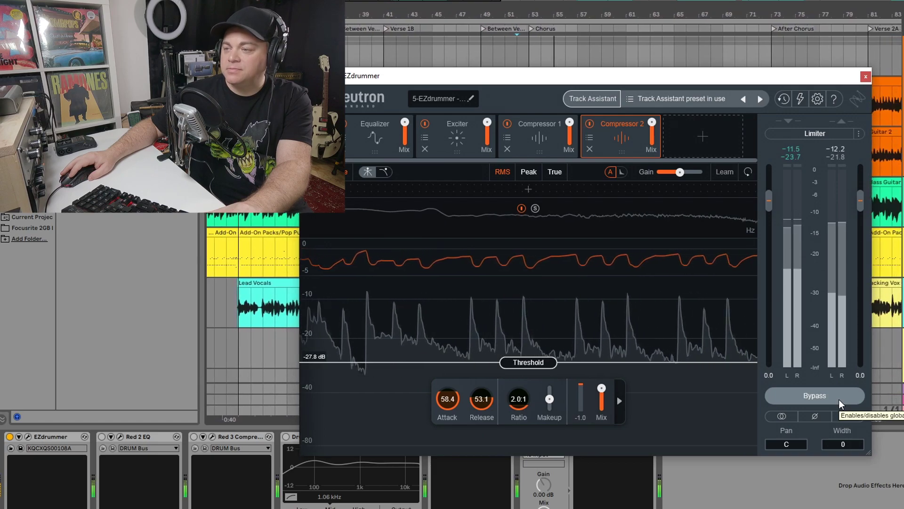
{"action": "left_click", "coordinate": [826, 395]}
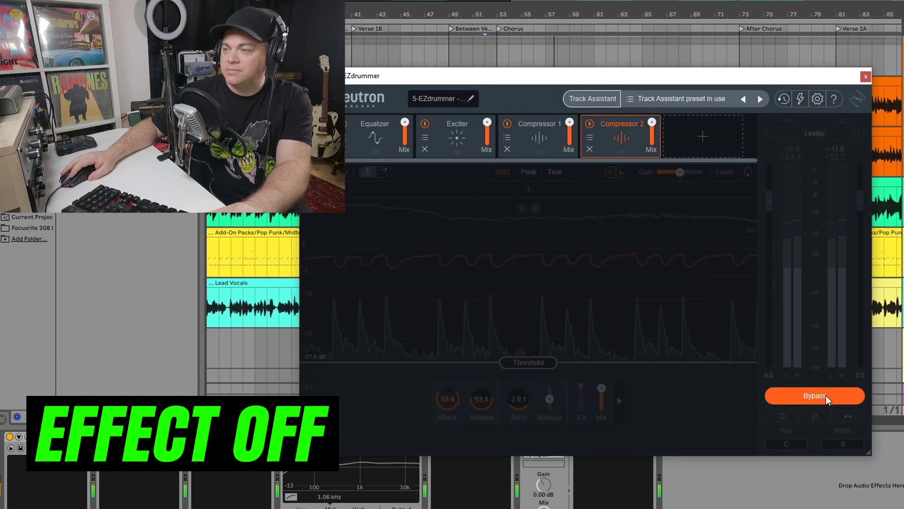
{"action": "left_click", "coordinate": [826, 394]}
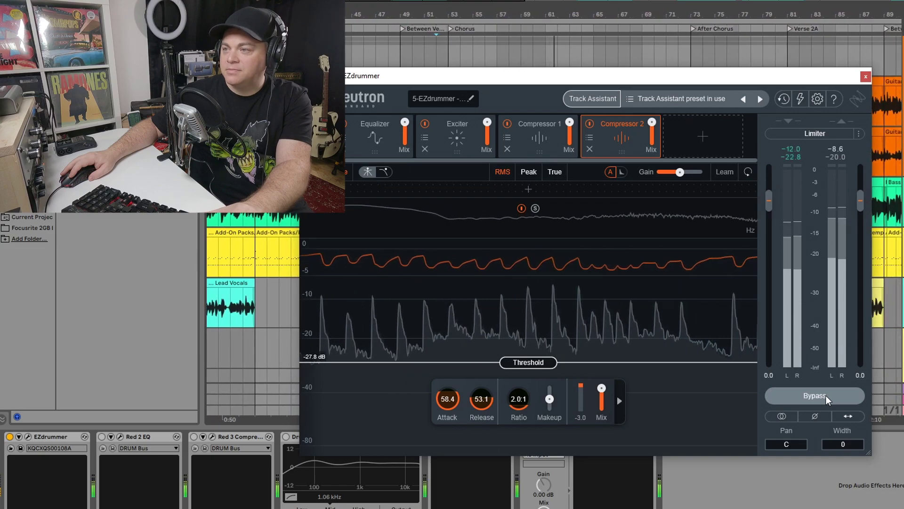
Compare the drums with Neutron bypassed and active, and lower the Equalizer's band 11 high shelf to 1.0 dB at 5260 Hz
{"action": "left_click", "coordinate": [826, 395]}
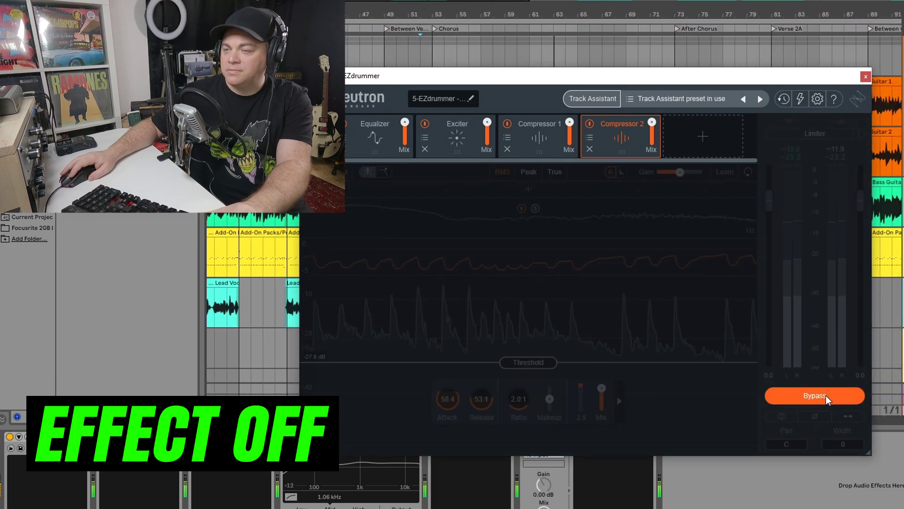
{"action": "left_click", "coordinate": [826, 395]}
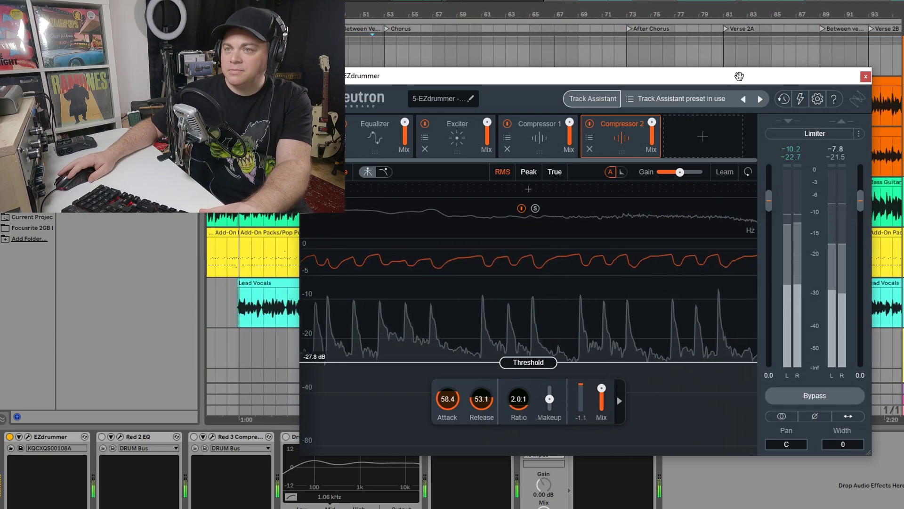
{"action": "left_click", "coordinate": [366, 117]}
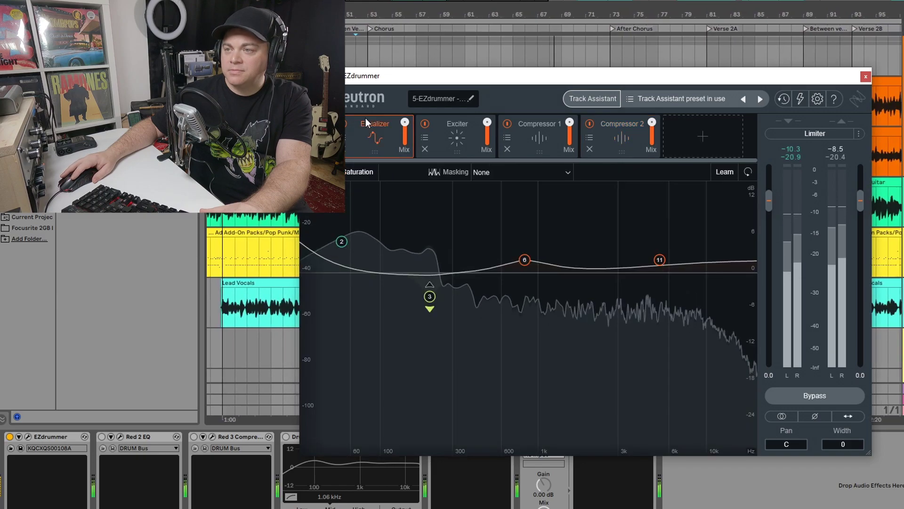
{"action": "mouse_move", "coordinate": [659, 260]}
{"action": "left_click_drag", "start_coordinate": [659, 262], "coordinate": [658, 266]}
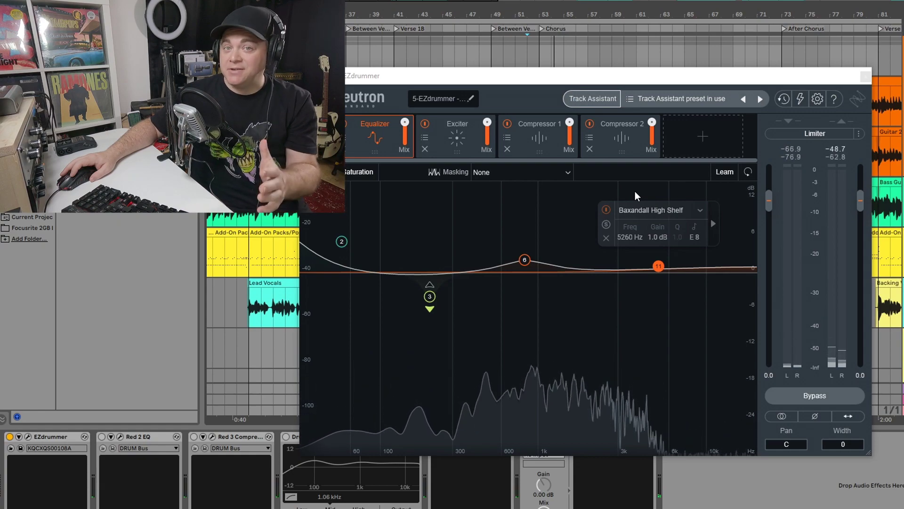
{"action": "key", "text": "space"}
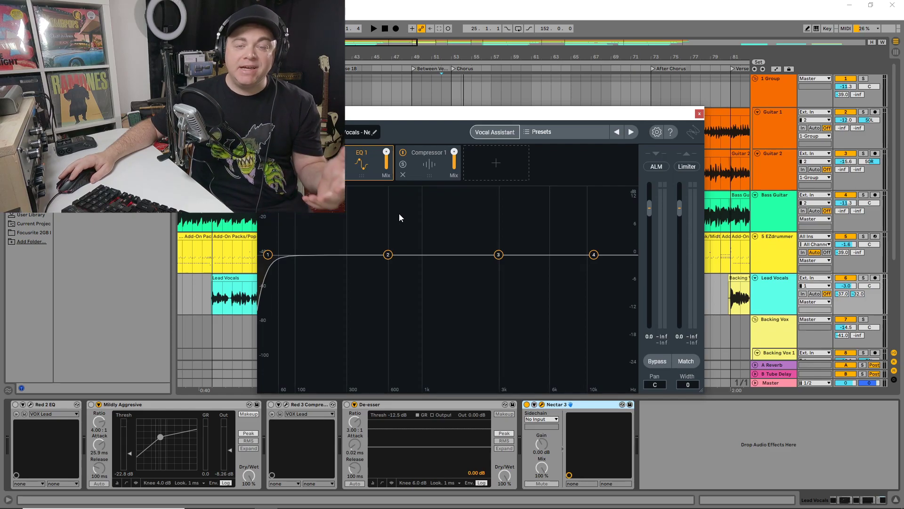
In Nectar 3 on Lead Vocals, view the pitch correction module and set up Vocal Assistant's Assist mode with Vintage vibe and Moderate intensity
{"action": "left_click", "coordinate": [311, 162]}
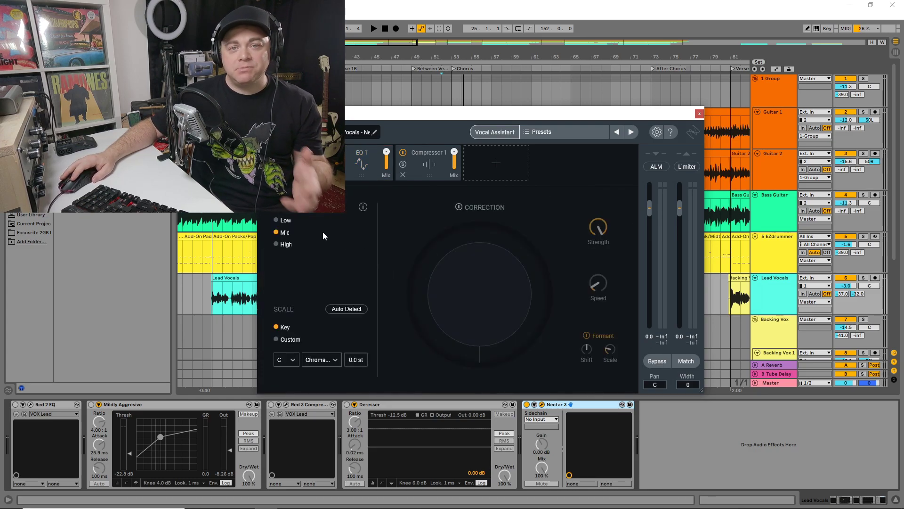
{"action": "left_click", "coordinate": [490, 132]}
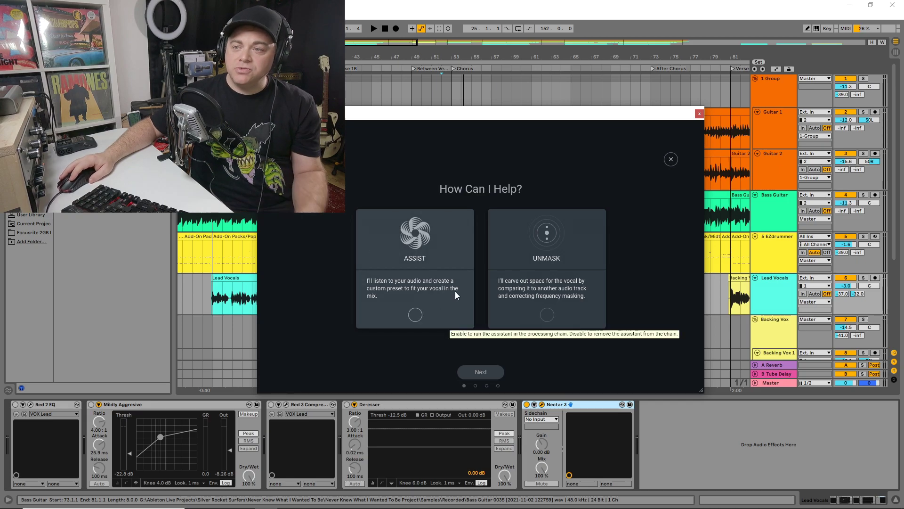
{"action": "left_click", "coordinate": [416, 315]}
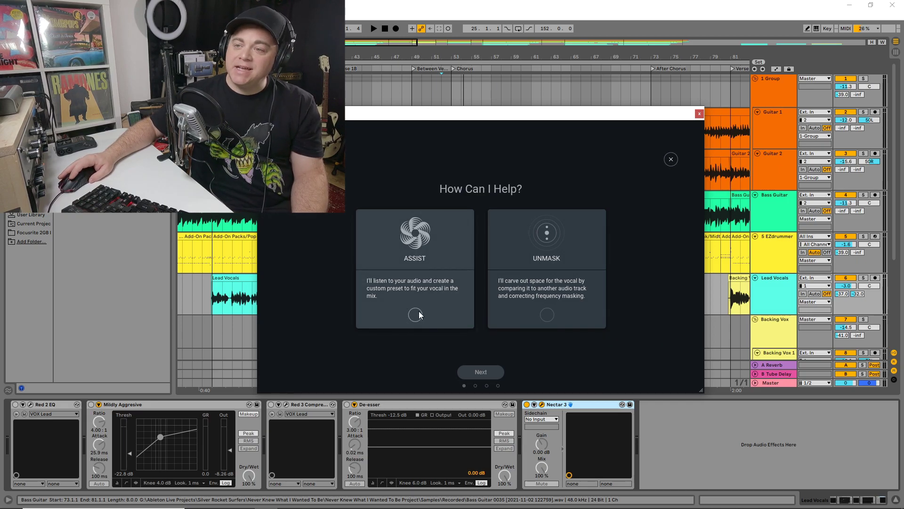
{"action": "left_click", "coordinate": [485, 372]}
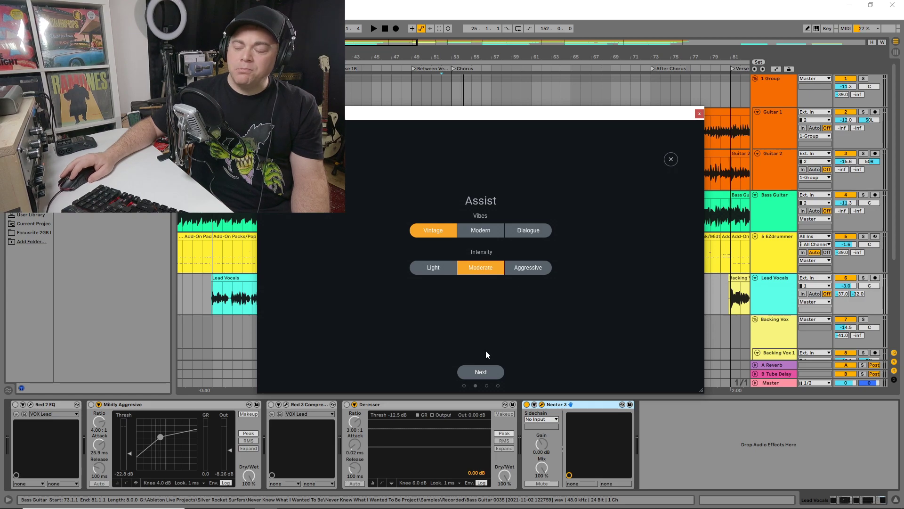
{"action": "left_click", "coordinate": [480, 373]}
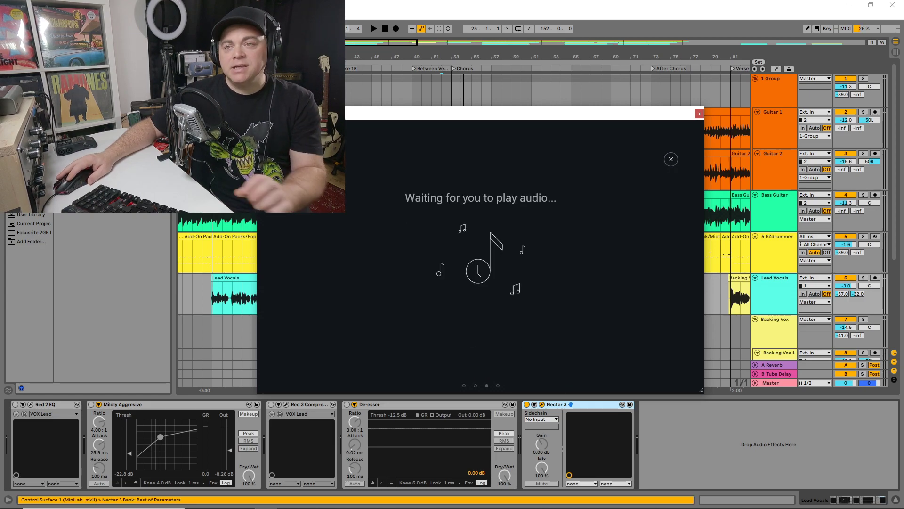
Play the song so Vocal Assistant can analyse the lead vocal, accept its suggested chain and stop playback
{"action": "key", "text": "space"}
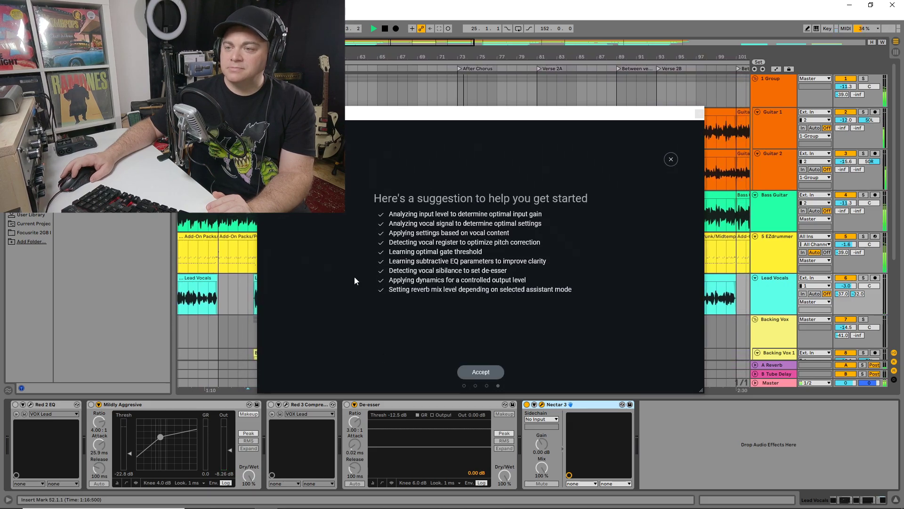
{"action": "left_click", "coordinate": [474, 371]}
{"action": "key", "text": "space"}
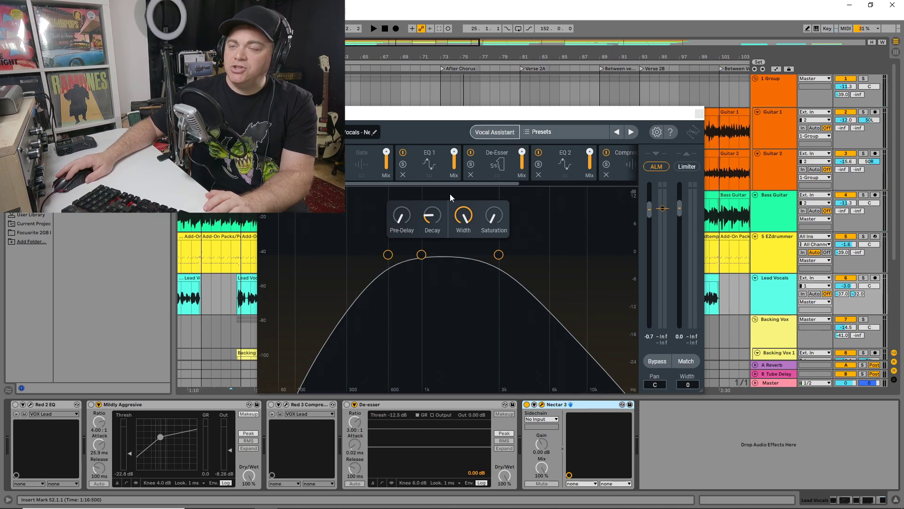
Inspect the De-Esser and EQ 2 modules in the vocal chain and reveal the chain through to the Reverb
{"action": "left_click", "coordinate": [501, 158]}
{"action": "left_click", "coordinate": [563, 156]}
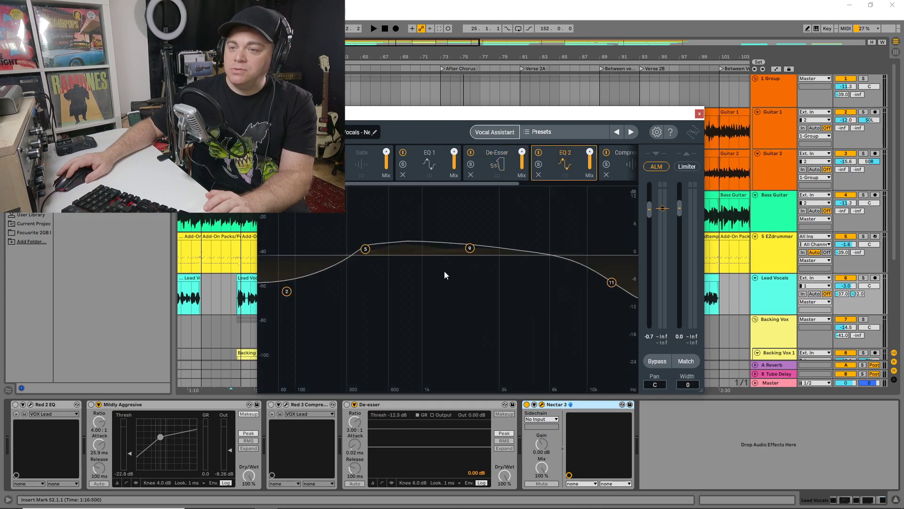
{"action": "left_click_drag", "start_coordinate": [480, 182], "coordinate": [570, 199]}
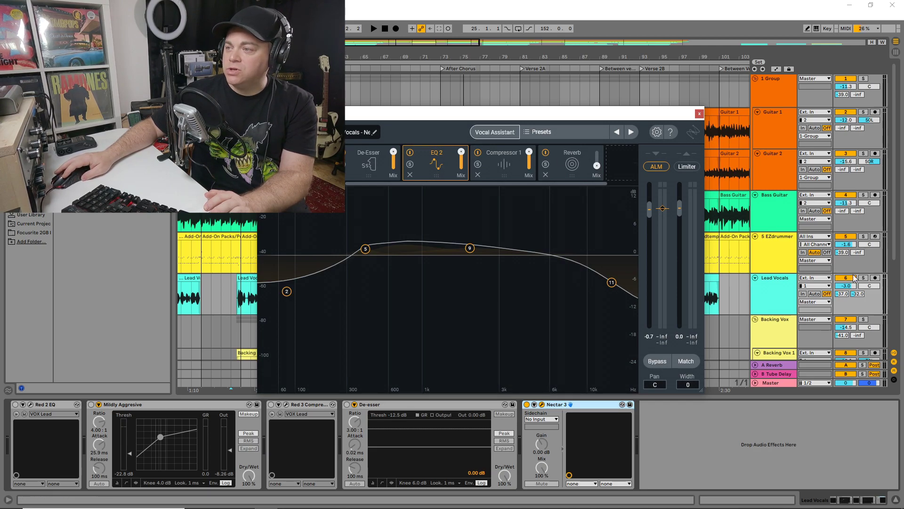
Solo the Lead Vocals track and play it, comparing the isolated vocal with Nectar's processing active and bypassed
{"action": "left_click", "coordinate": [868, 280]}
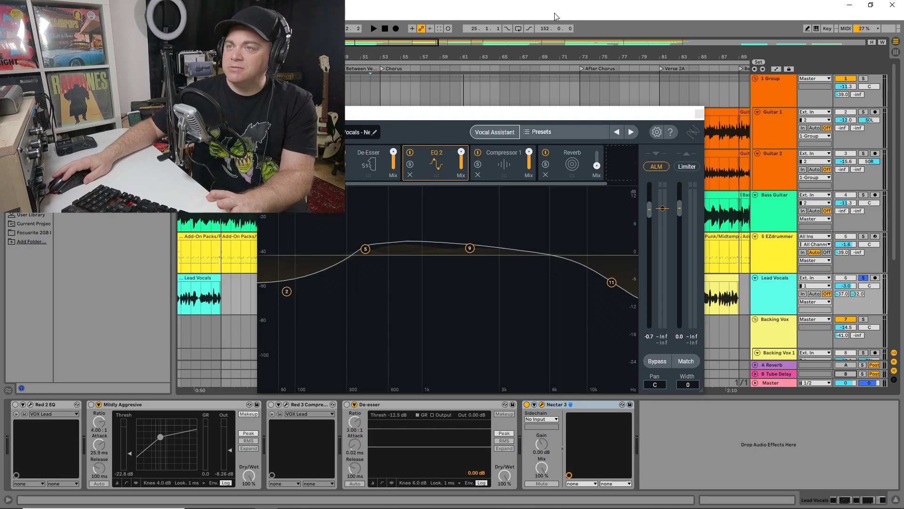
{"action": "key", "text": "space"}
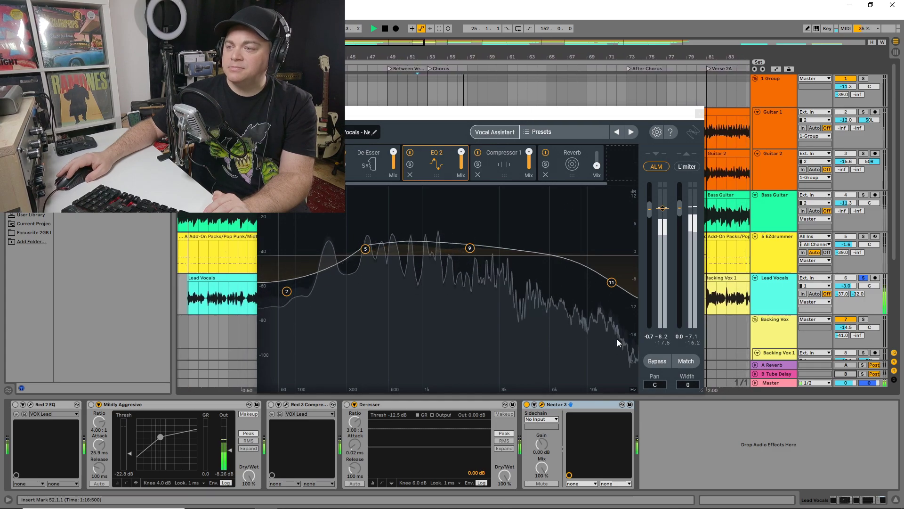
{"action": "left_click", "coordinate": [663, 359]}
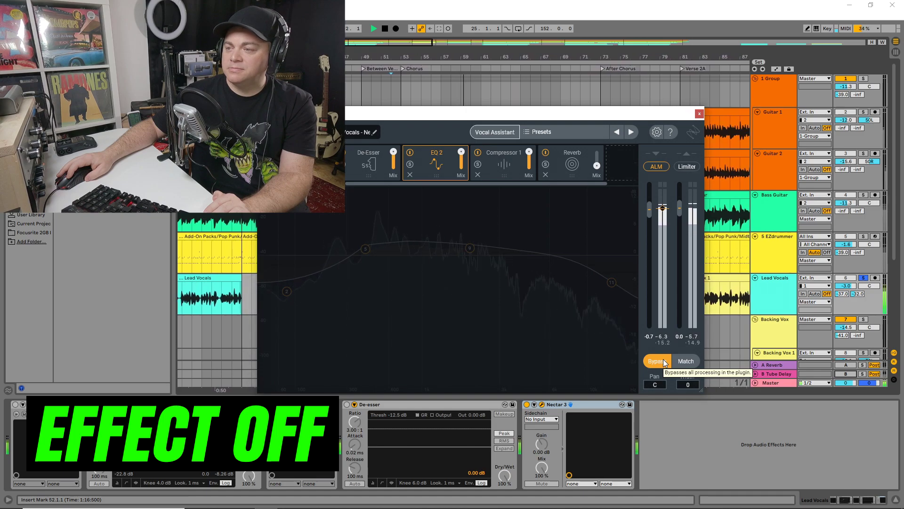
{"action": "left_click", "coordinate": [663, 359]}
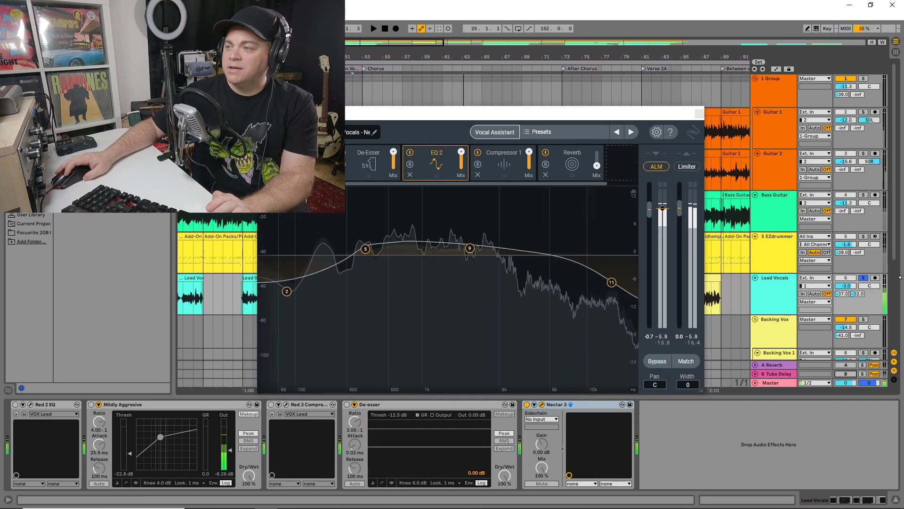
{"action": "key", "text": "space"}
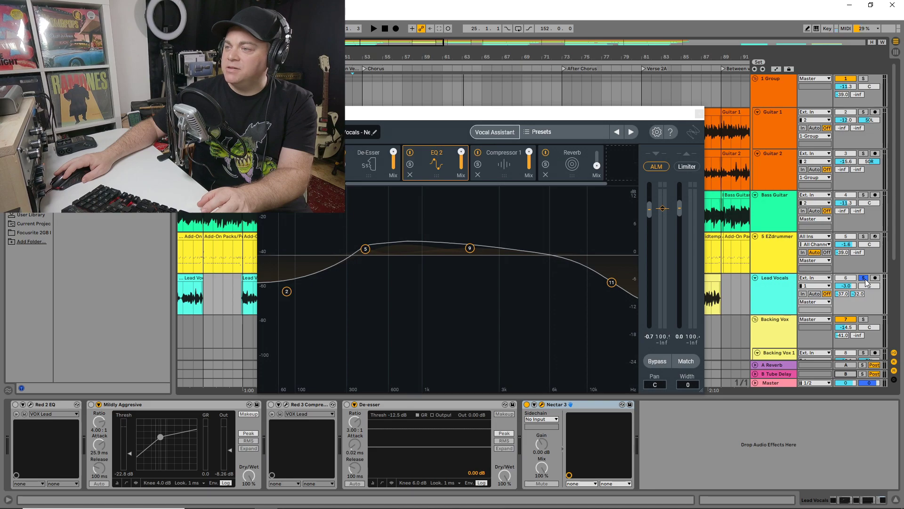
Unsolo Lead Vocals and play the full mix, switching Nectar's bypass on and off twice to compare the vocal in context
{"action": "left_click", "coordinate": [863, 278]}
{"action": "left_click", "coordinate": [477, 118]}
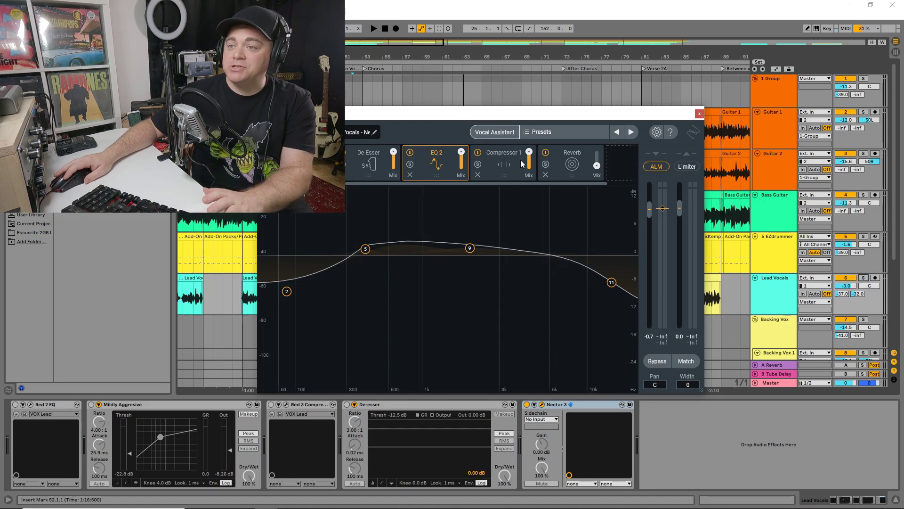
{"action": "key", "text": "space"}
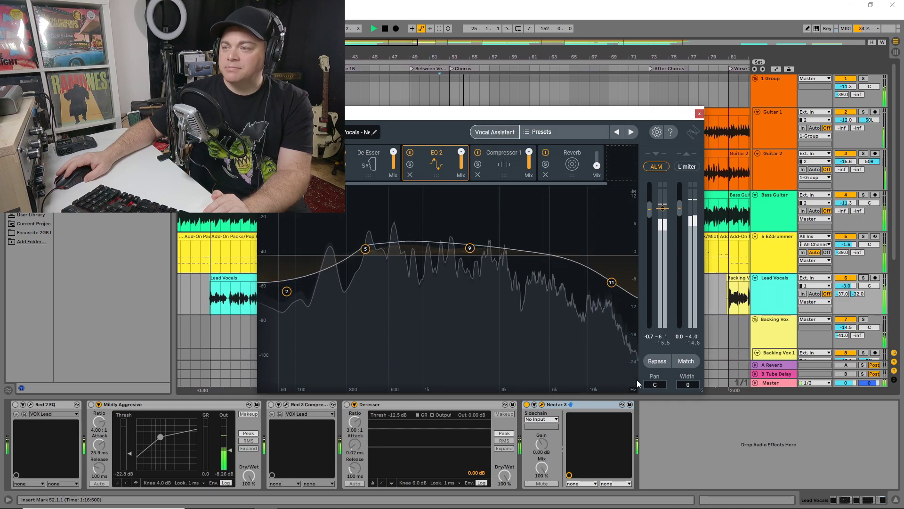
{"action": "left_click", "coordinate": [655, 362]}
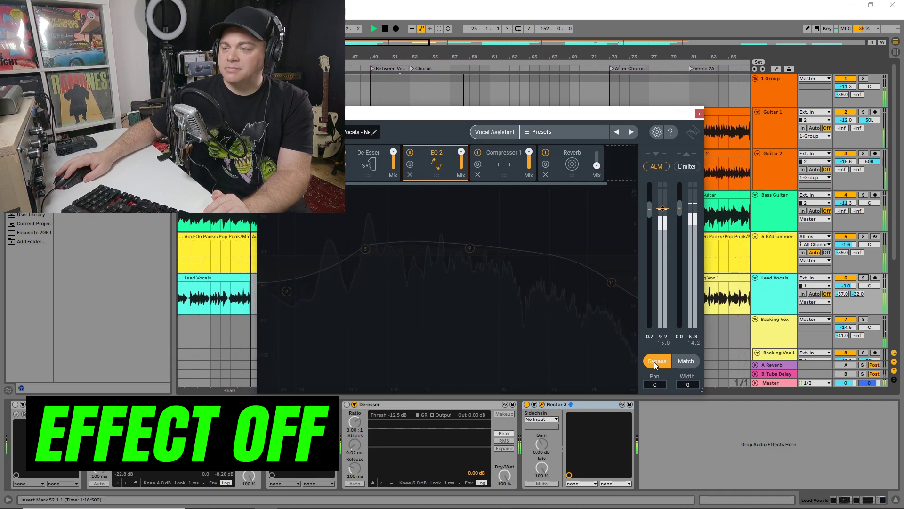
{"action": "left_click", "coordinate": [653, 361]}
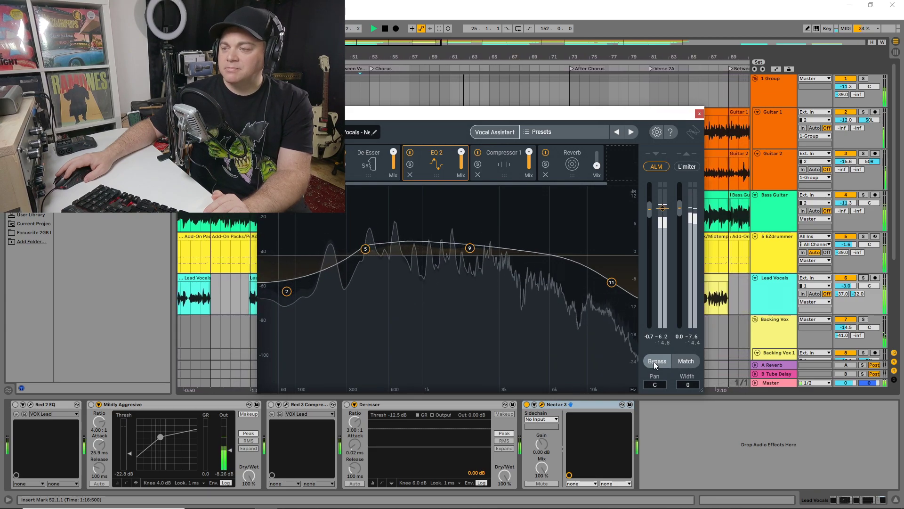
{"action": "left_click", "coordinate": [655, 361]}
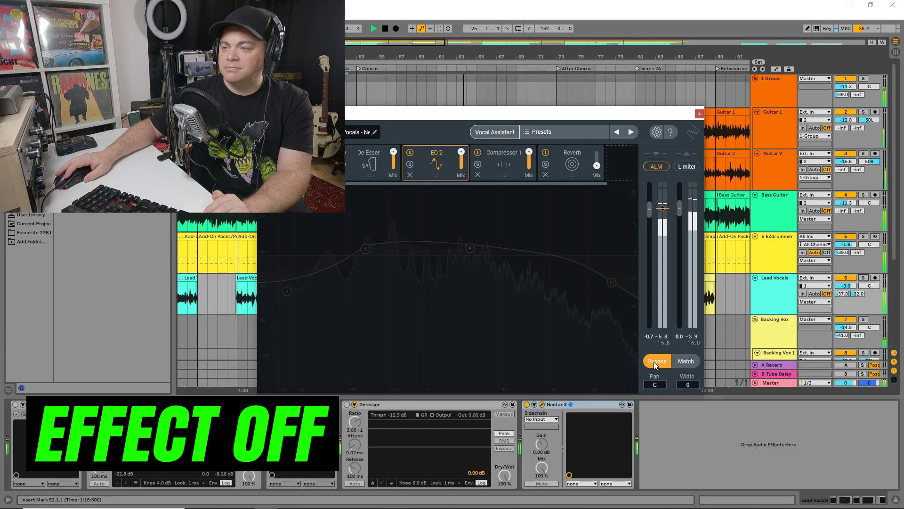
{"action": "left_click", "coordinate": [655, 360]}
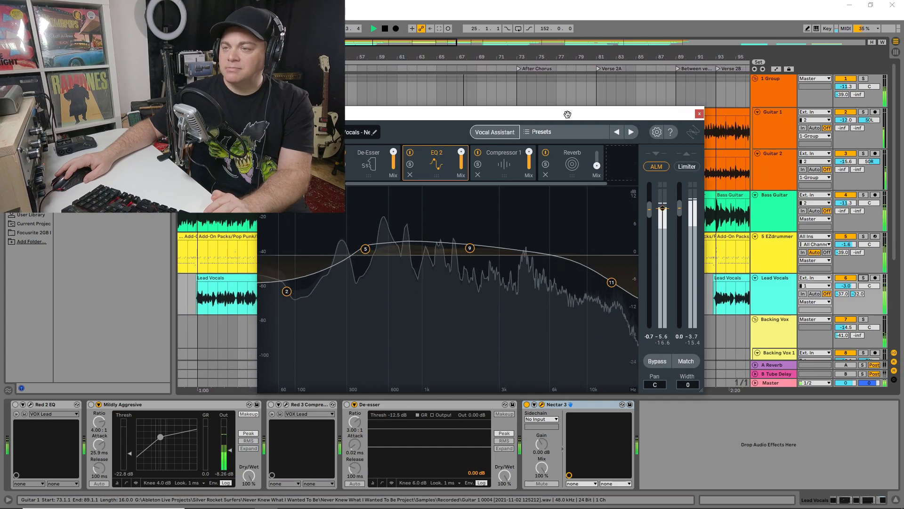
{"action": "key", "text": "space"}
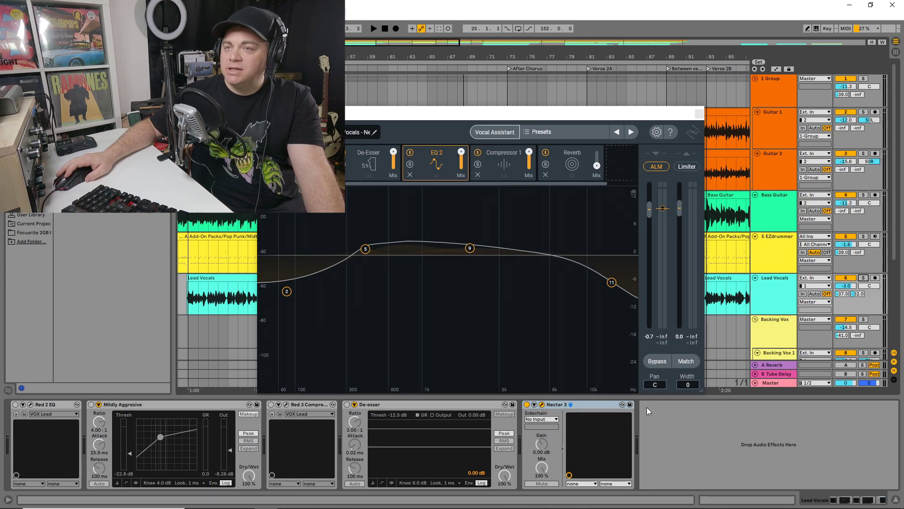
View Nectar's preset list without loading one, and add a Harmony module at the end of the vocal chain
{"action": "left_click", "coordinate": [540, 131]}
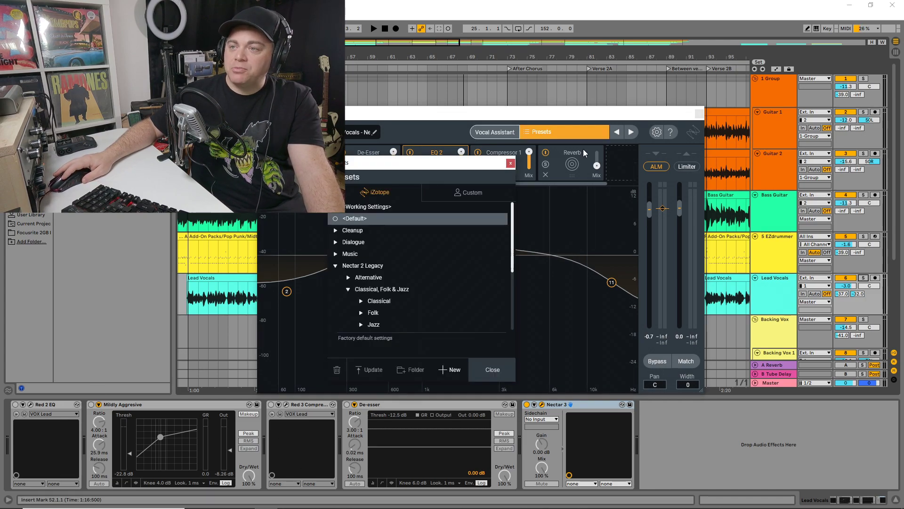
{"action": "left_click", "coordinate": [510, 163]}
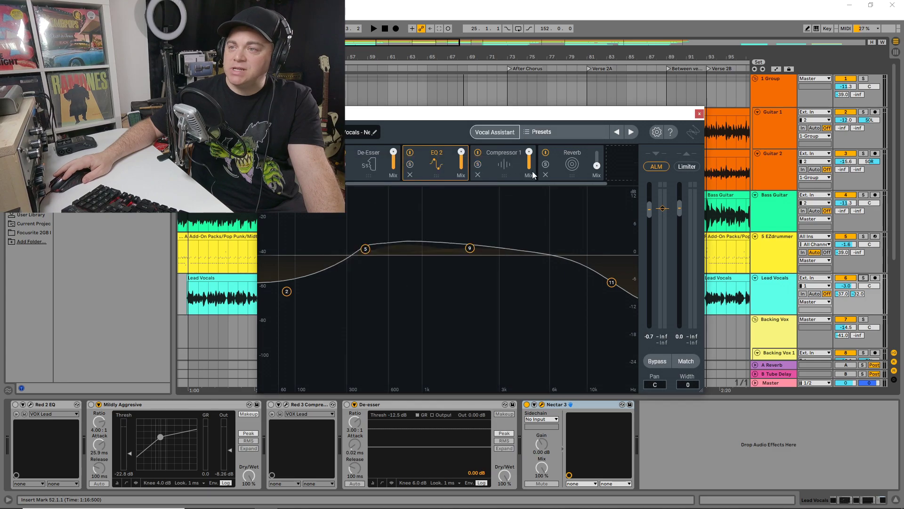
{"action": "left_click", "coordinate": [618, 168]}
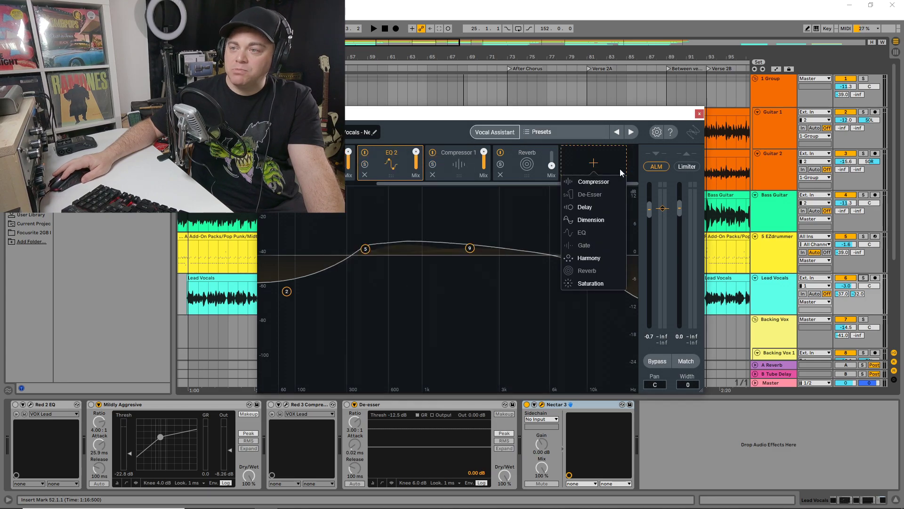
{"action": "left_click", "coordinate": [592, 258]}
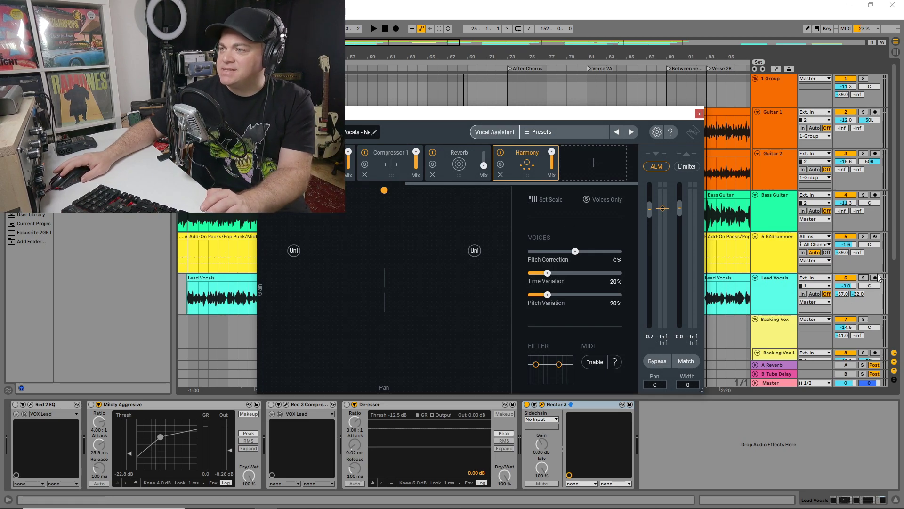
Solo and play Lead Vocals while setting the Harmony voices to 63% Pitch Correction, 96% Time Variation and 61% Pitch Variation
{"action": "left_click", "coordinate": [863, 277]}
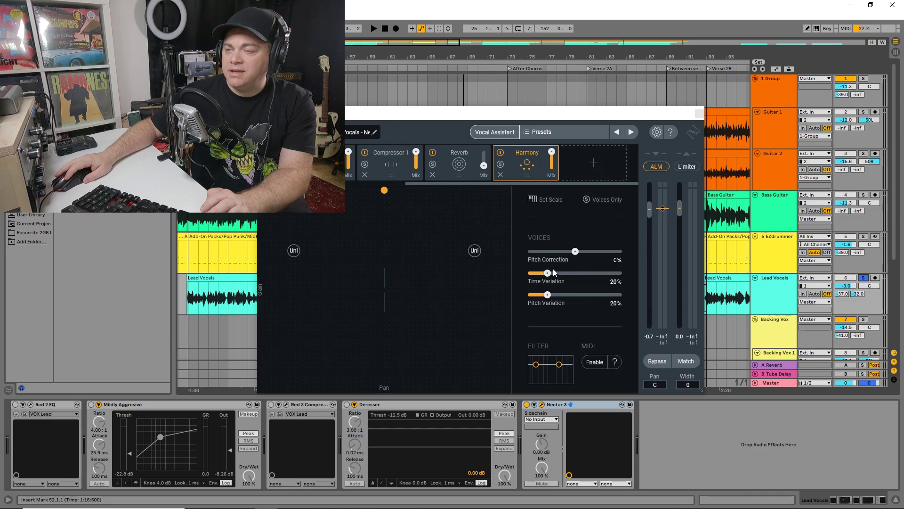
{"action": "left_click_drag", "start_coordinate": [551, 273], "coordinate": [554, 273]}
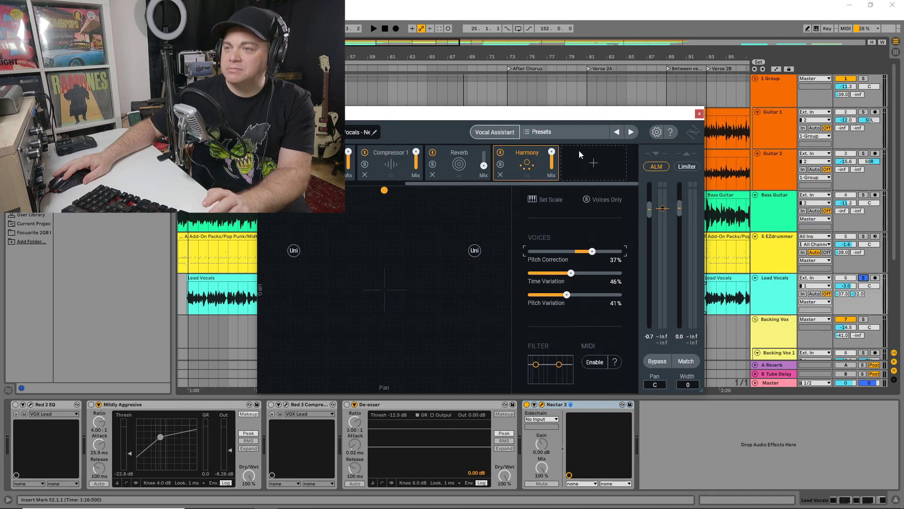
{"action": "key", "text": "space"}
{"action": "left_click_drag", "start_coordinate": [592, 251], "coordinate": [616, 274]}
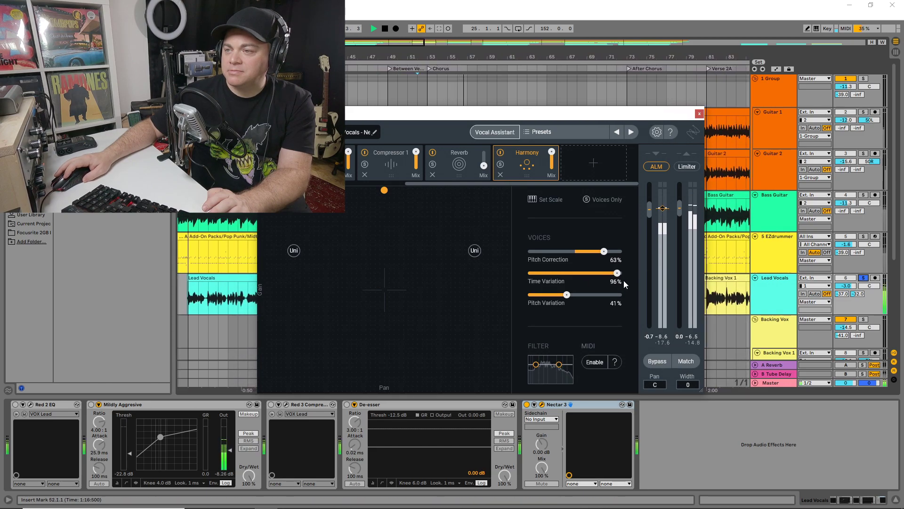
{"action": "left_click_drag", "start_coordinate": [566, 295], "coordinate": [583, 295]}
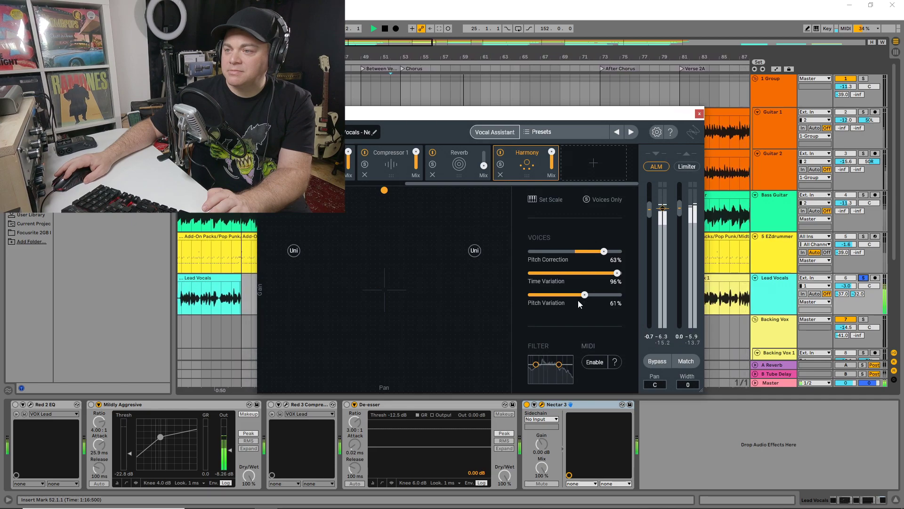
Compare the soloed lead vocal with Nectar's Harmony module bypassed and active, and stop playback
{"action": "left_click", "coordinate": [500, 152]}
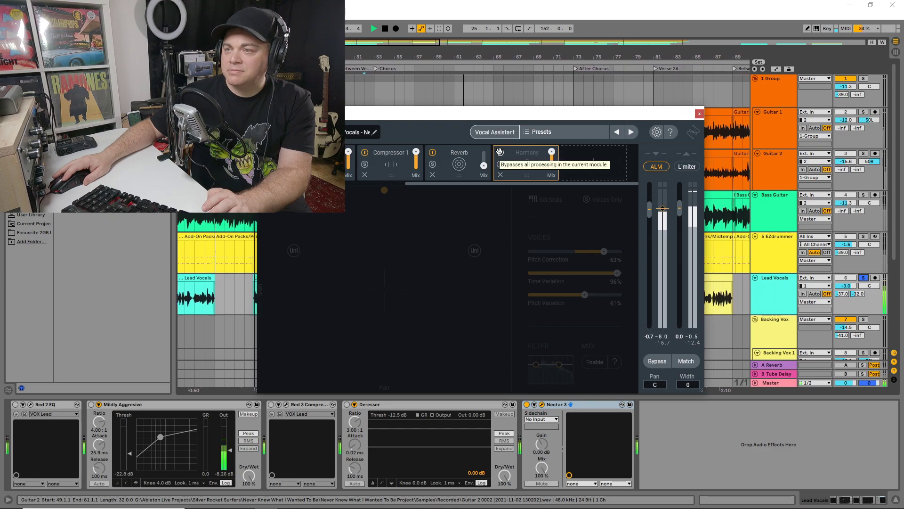
{"action": "left_click", "coordinate": [500, 153]}
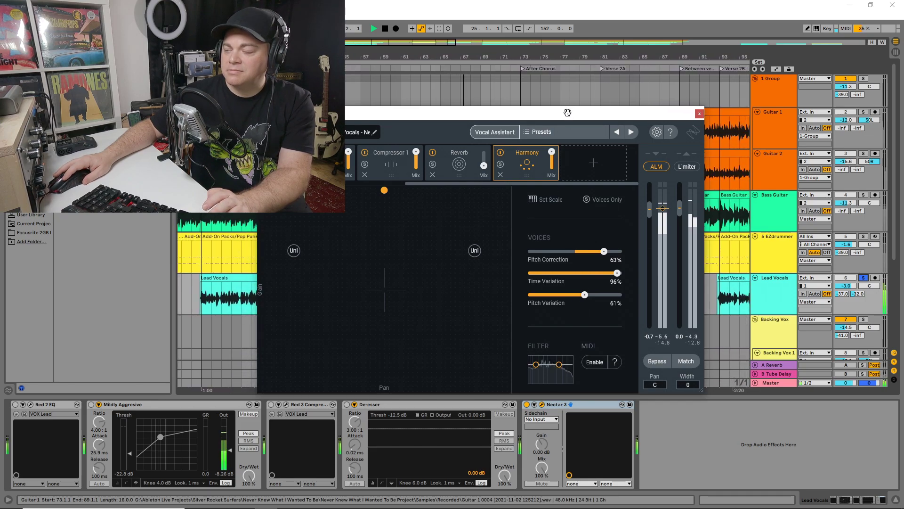
{"action": "left_click", "coordinate": [461, 4]}
{"action": "key", "text": "space"}
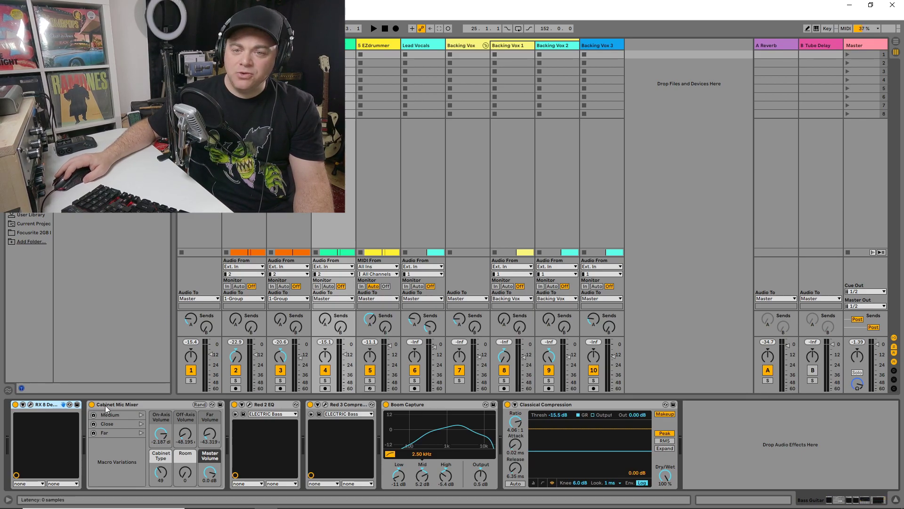
View the RX 8 hum-removal plug-in's settings on the Bass Guitar track and close its window
{"action": "left_click", "coordinate": [31, 404]}
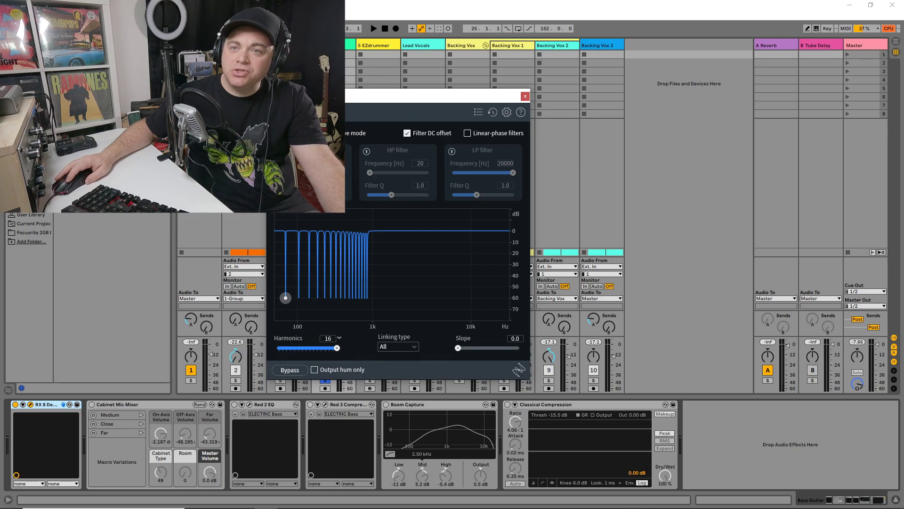
{"action": "left_click", "coordinate": [525, 97]}
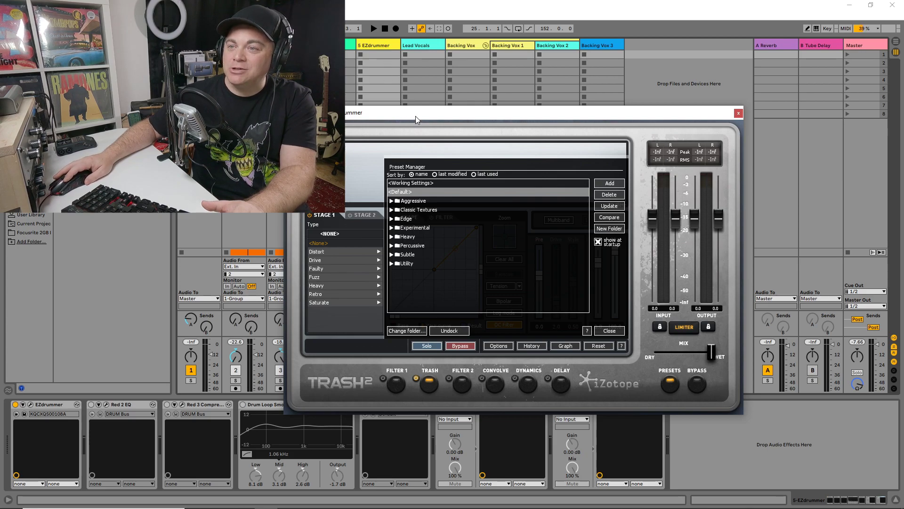
Set Trash 2's Stage 1 distortion on the EZdrummer track to Fry from the Distort category and start playback
{"action": "left_click_drag", "start_coordinate": [415, 116], "coordinate": [498, 142]}
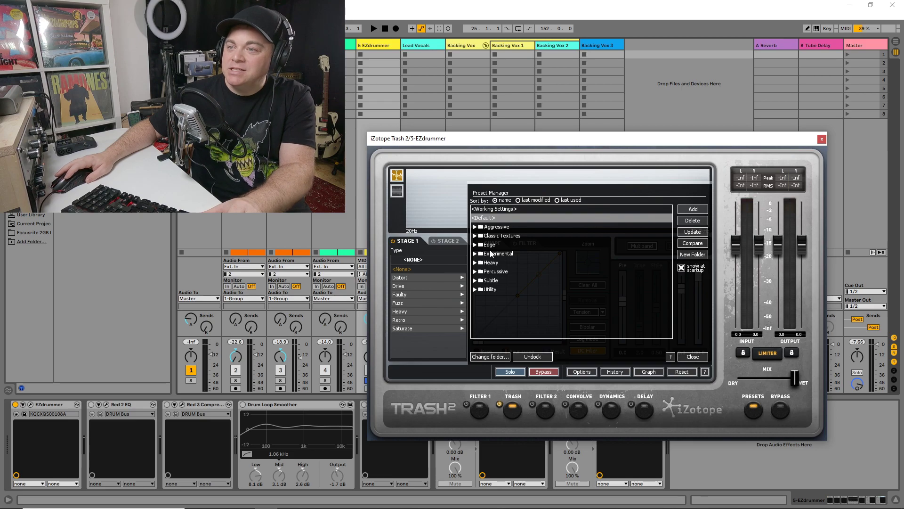
{"action": "left_click", "coordinate": [454, 277]}
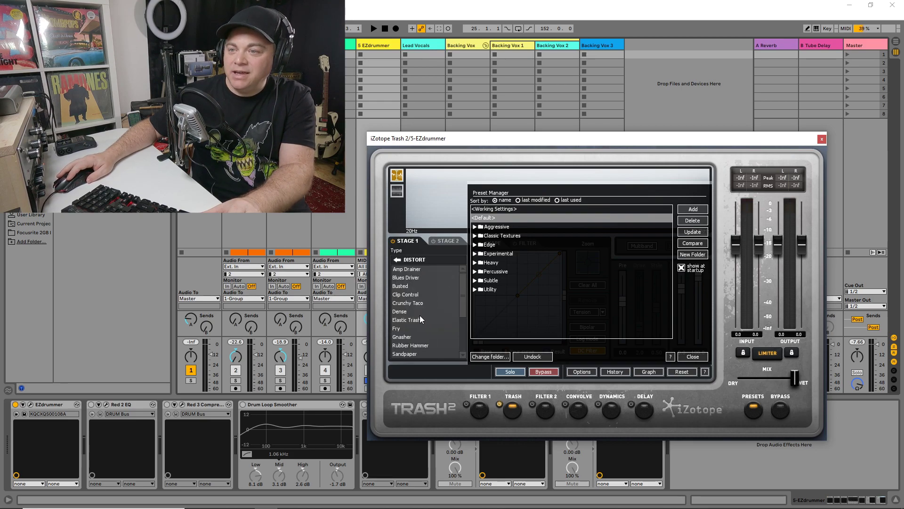
{"action": "left_click", "coordinate": [405, 329]}
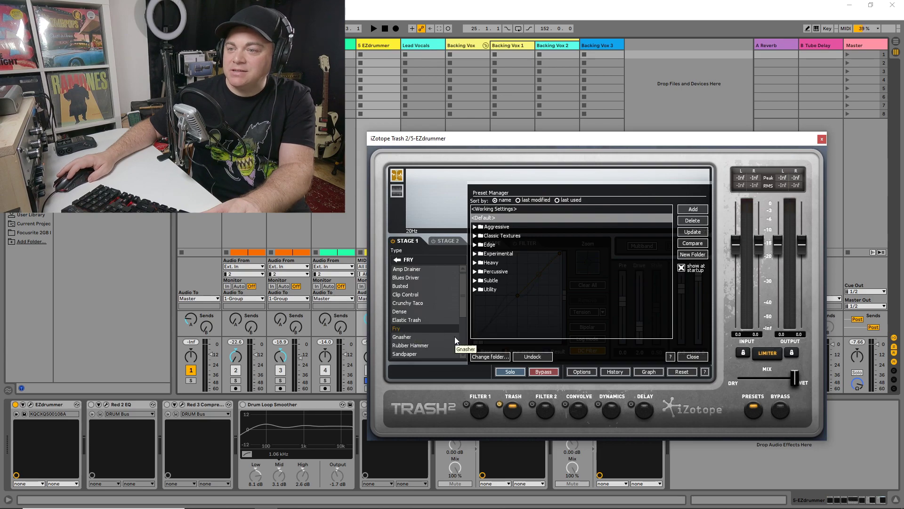
{"action": "left_click", "coordinate": [493, 5]}
{"action": "key", "text": "space"}
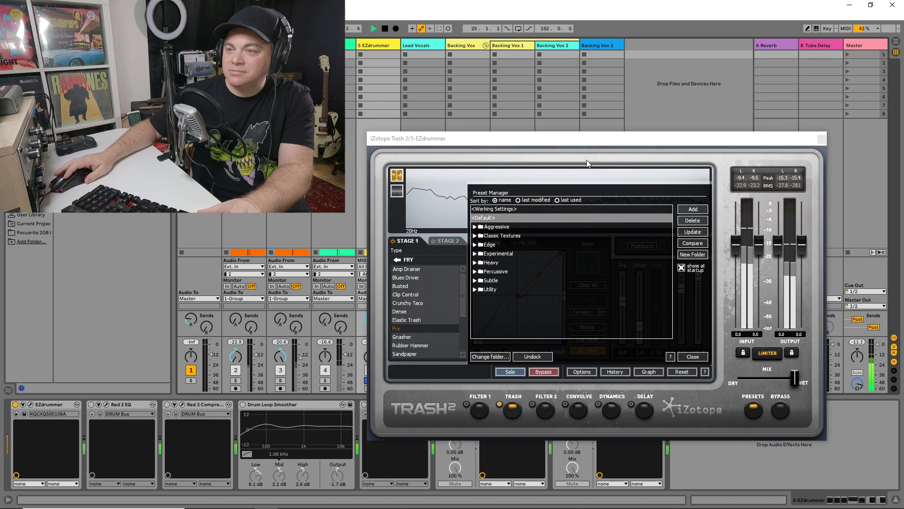
Audition the Percussive presets 16th Trip Blaster, Amp Feel, Beat Blisters and Bold Swingin' on the playing drums
{"action": "double_click", "coordinate": [481, 271]}
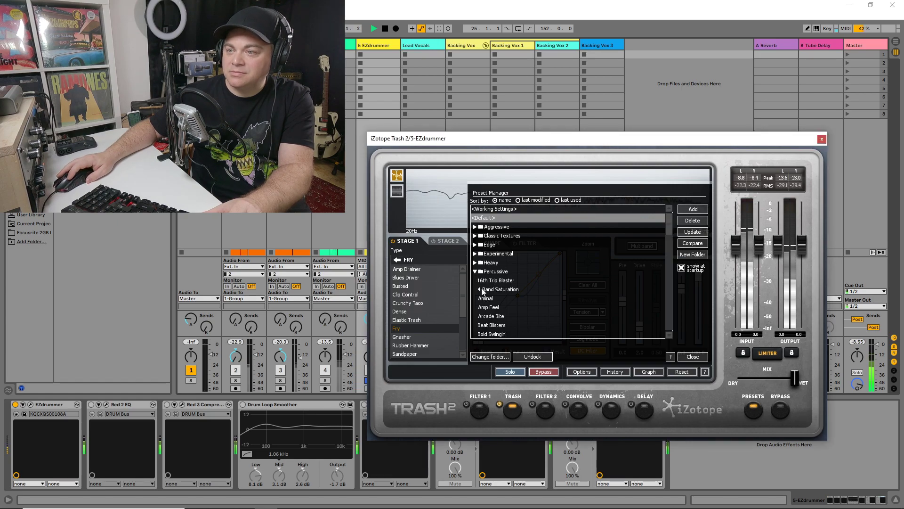
{"action": "left_click", "coordinate": [488, 281]}
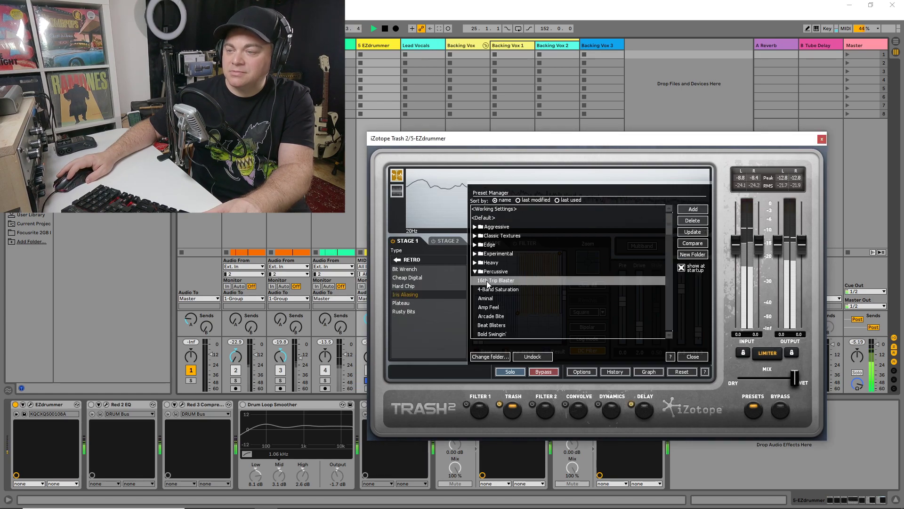
{"action": "left_click", "coordinate": [488, 308]}
{"action": "left_click", "coordinate": [494, 325]}
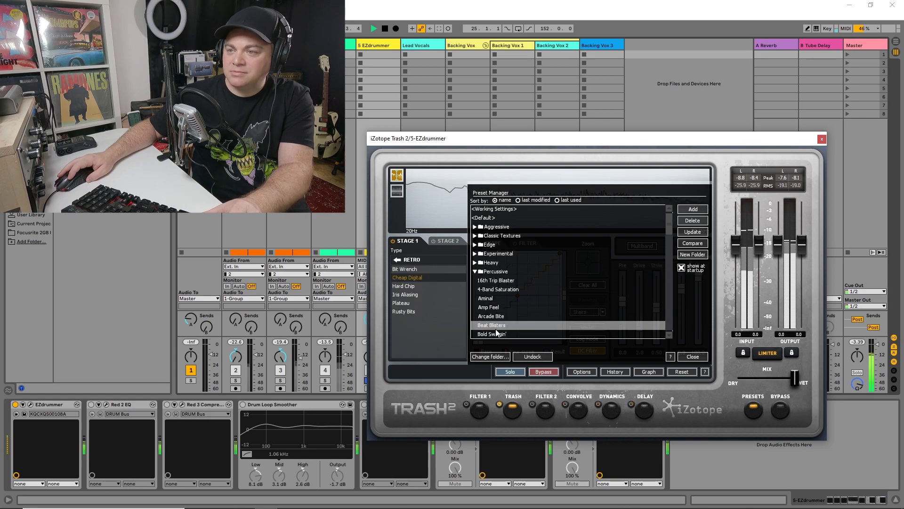
{"action": "scroll", "coordinate": [521, 317], "scroll_direction": "down", "scroll_amount": 1}
{"action": "left_click", "coordinate": [489, 326]}
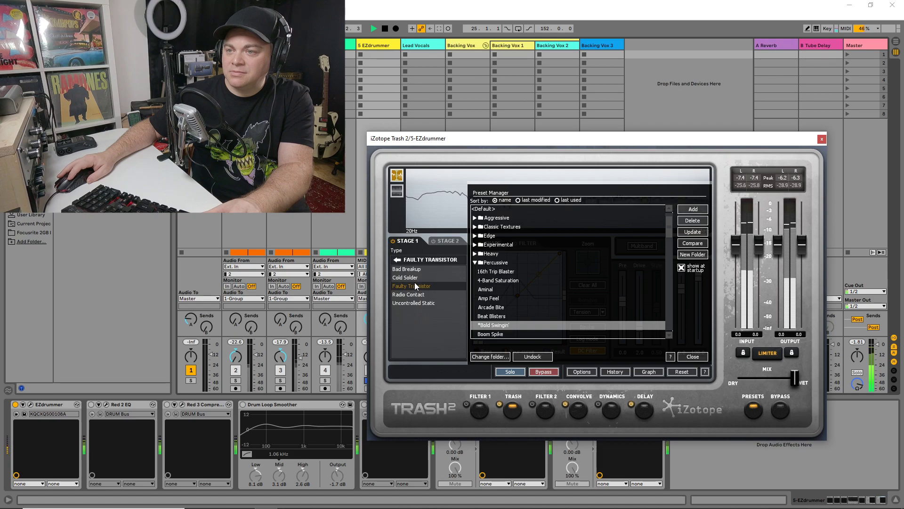
Try Bad Reception In The Middle from Trash 2's Heavy presets and load Bass Da Bass on the drums
{"action": "left_click", "coordinate": [484, 255]}
{"action": "left_click", "coordinate": [475, 255]}
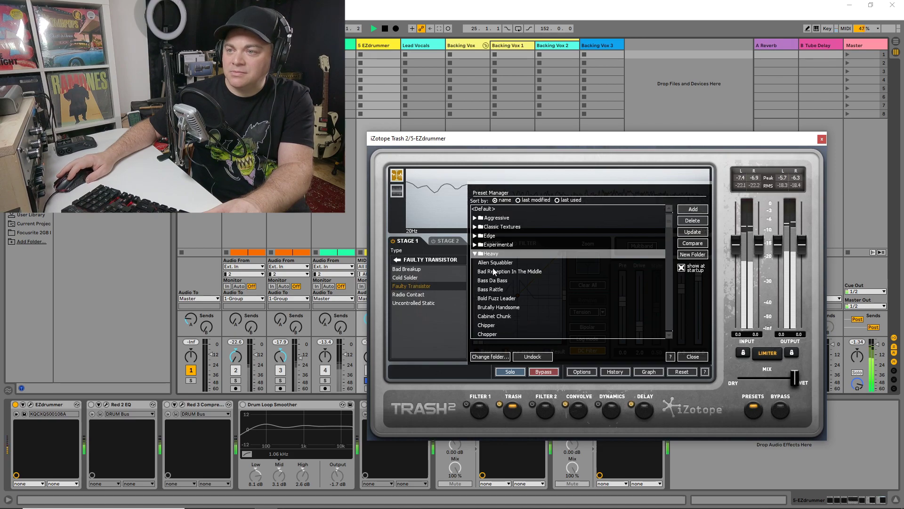
{"action": "left_click", "coordinate": [493, 270]}
{"action": "left_click", "coordinate": [487, 282]}
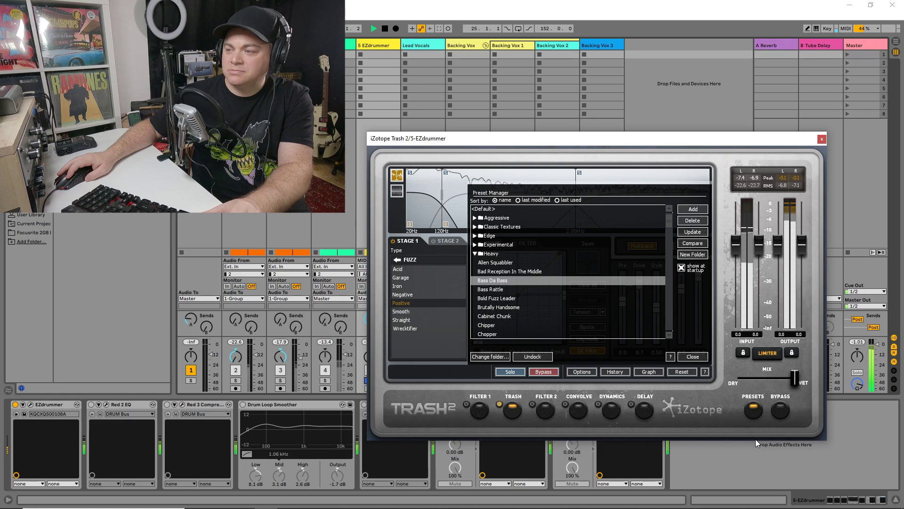
Compare the drums with Trash 2 bypassed and active, stop playback, and leave the plug-in bypassed
{"action": "left_click", "coordinate": [780, 410]}
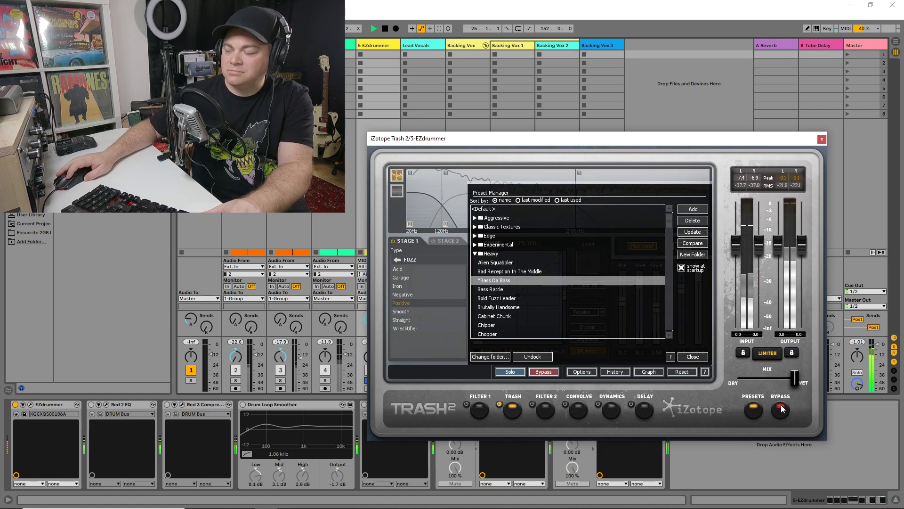
{"action": "left_click", "coordinate": [780, 411]}
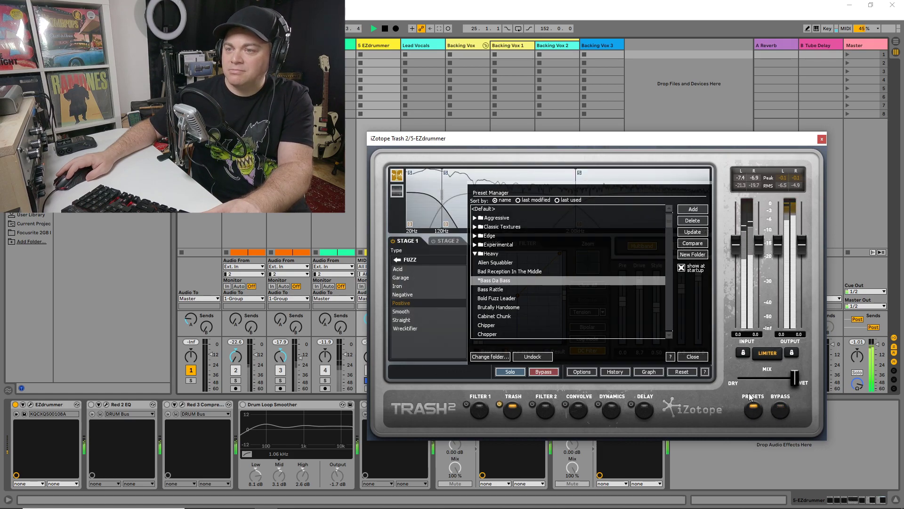
{"action": "left_click", "coordinate": [505, 4]}
{"action": "key", "text": "space"}
{"action": "left_click", "coordinate": [783, 407]}
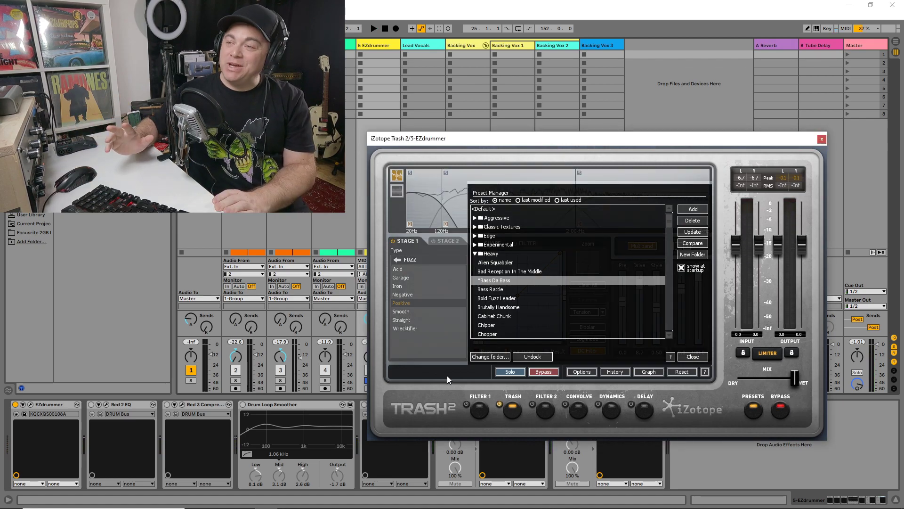